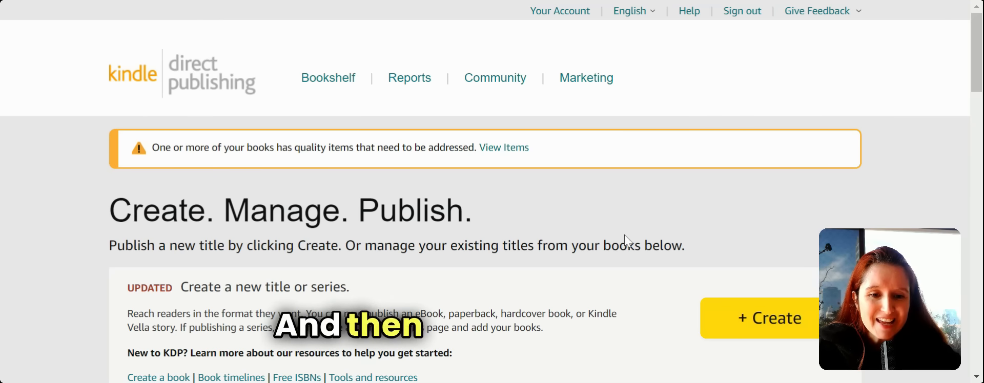
# - Create a new title and choose the paperback format
pyautogui.click(748, 325)
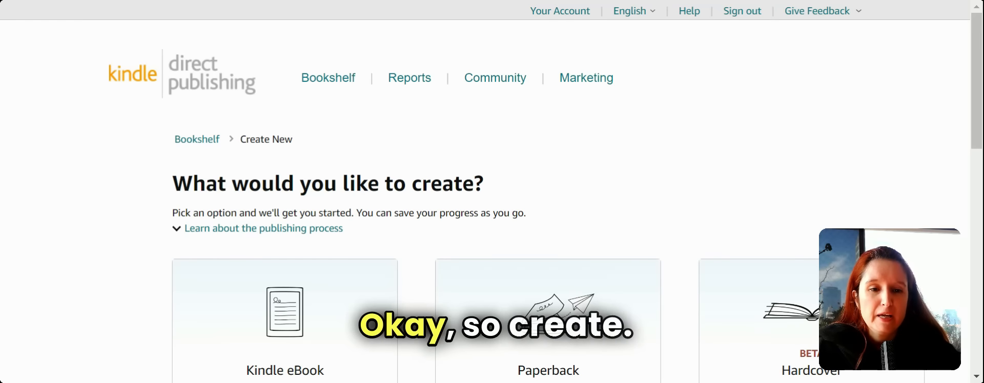
pyautogui.scroll(-5, 547, 148)
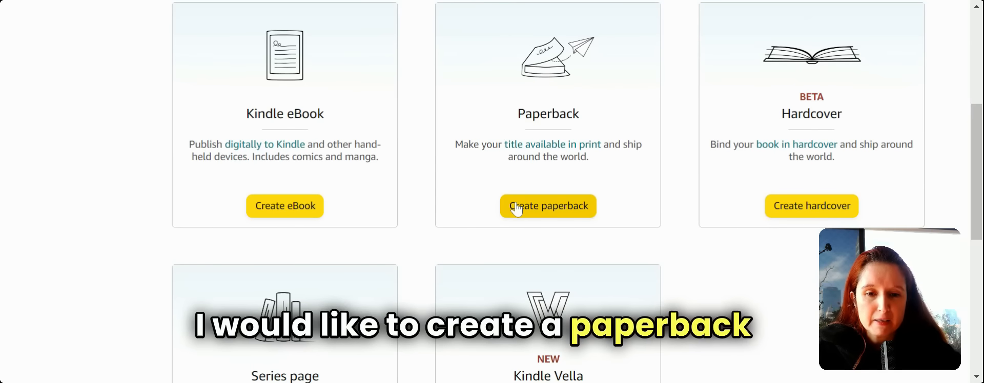
pyautogui.click(516, 207)
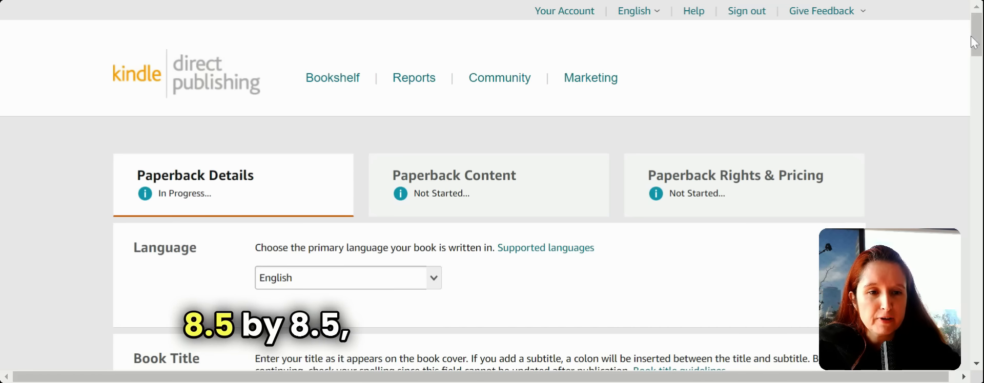
# - Enter the book title 'Stop Bullies' and the subtitle 'Power Kids'
pyautogui.click(976, 83)
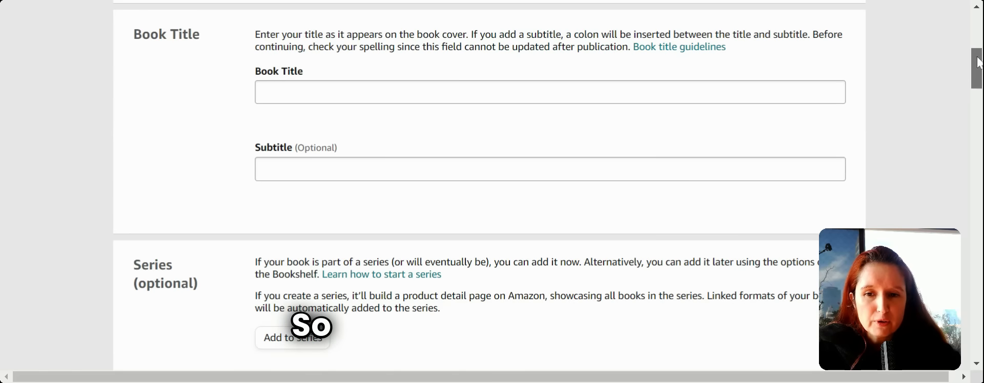
pyautogui.moveTo(977, 61); pyautogui.dragTo(977, 45)
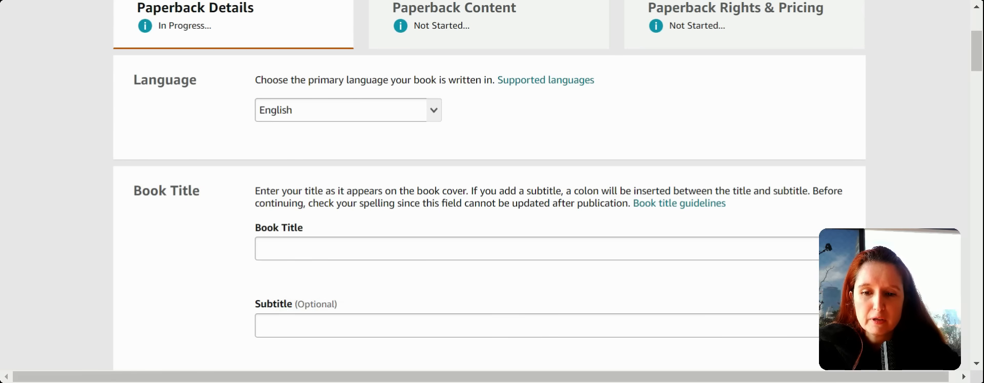
pyautogui.click(318, 255)
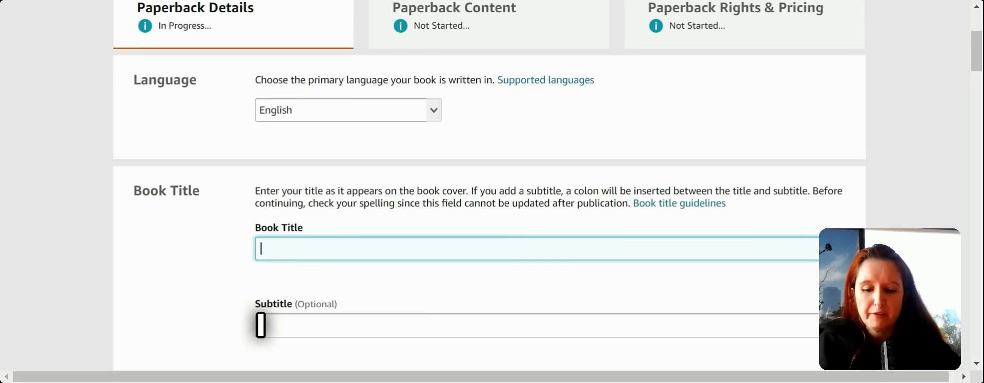
pyautogui.write('Sto')
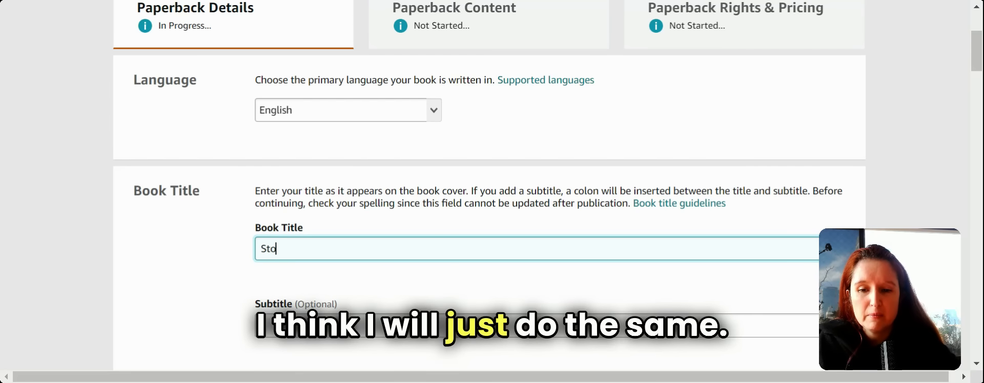
pyautogui.write('p Bullies')
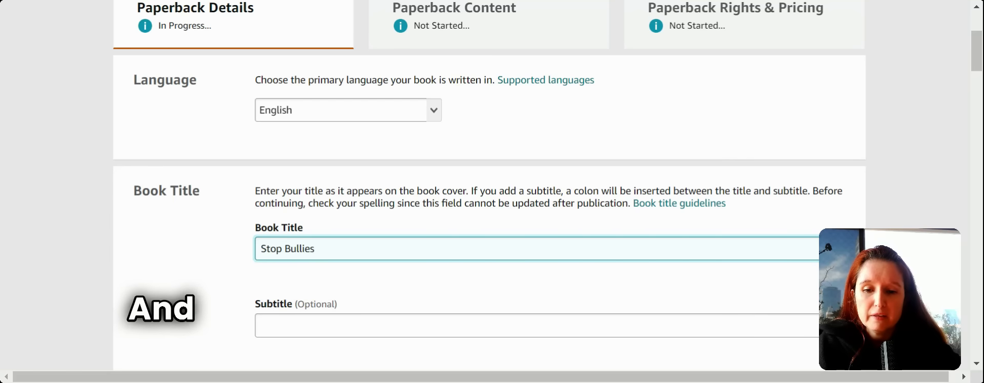
pyautogui.click(292, 321)
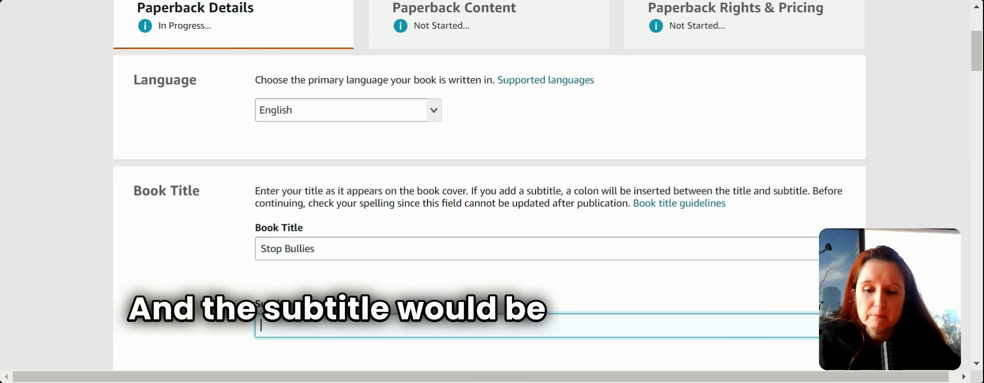
pyautogui.write('Pow')
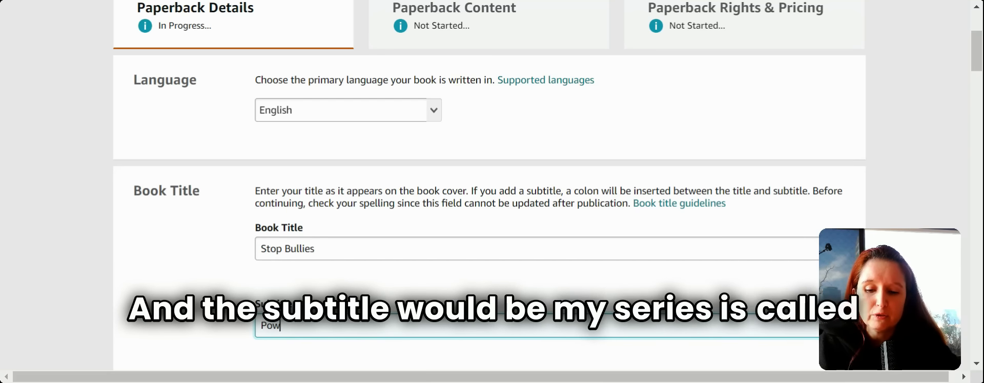
pyautogui.write('er Ki')
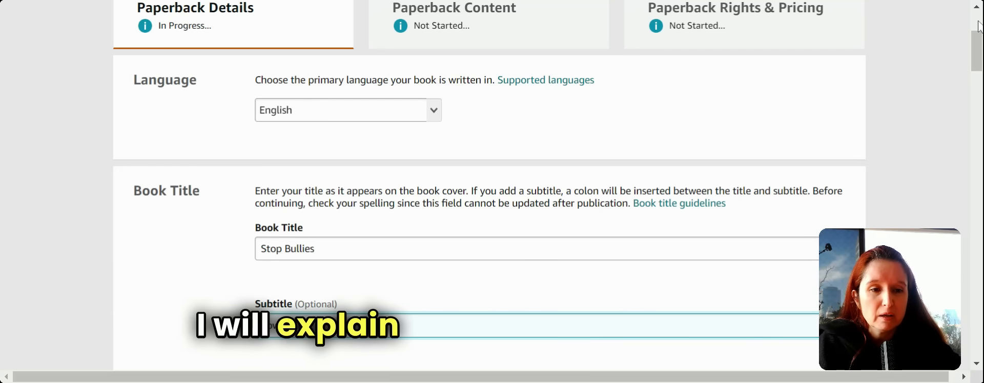
pyautogui.moveTo(976, 49); pyautogui.dragTo(974, 86)
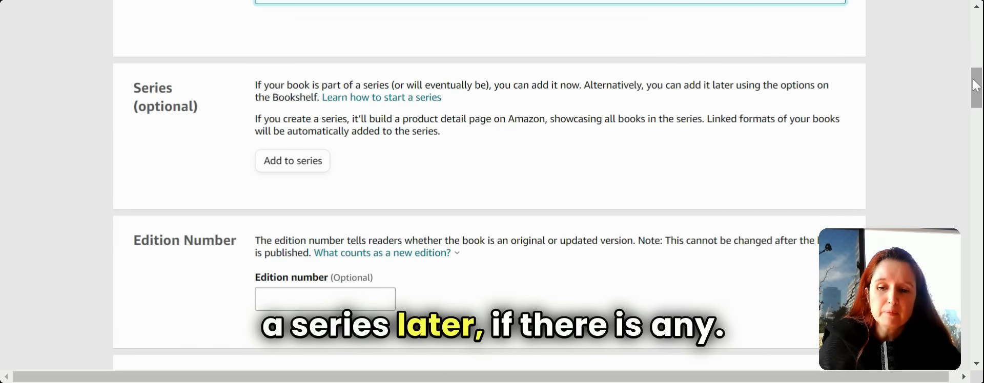
pyautogui.moveTo(975, 86); pyautogui.dragTo(974, 115)
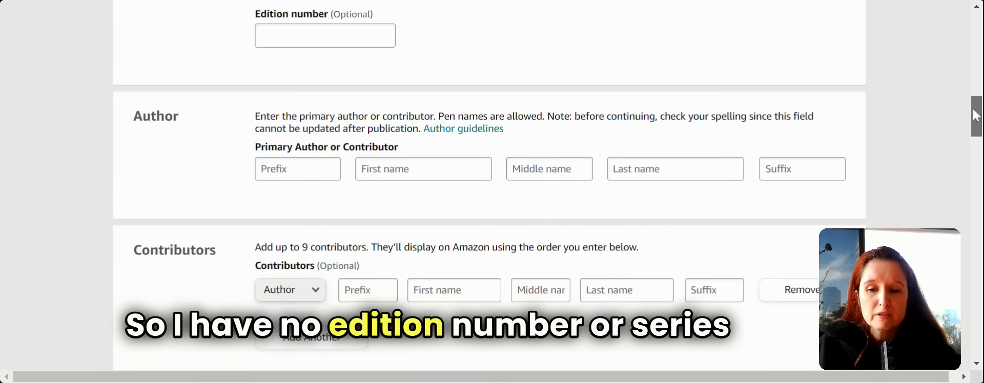
# - Fill in the primary author's first and last name fields, then move to Description
pyautogui.click(279, 170)
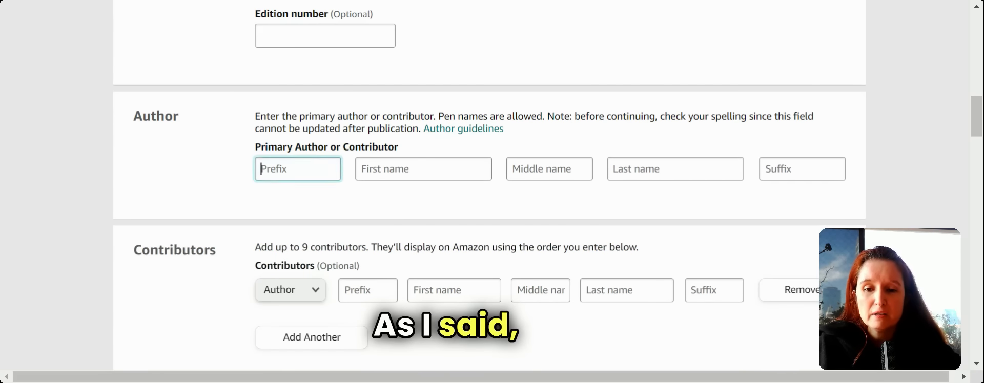
pyautogui.press('Tab')
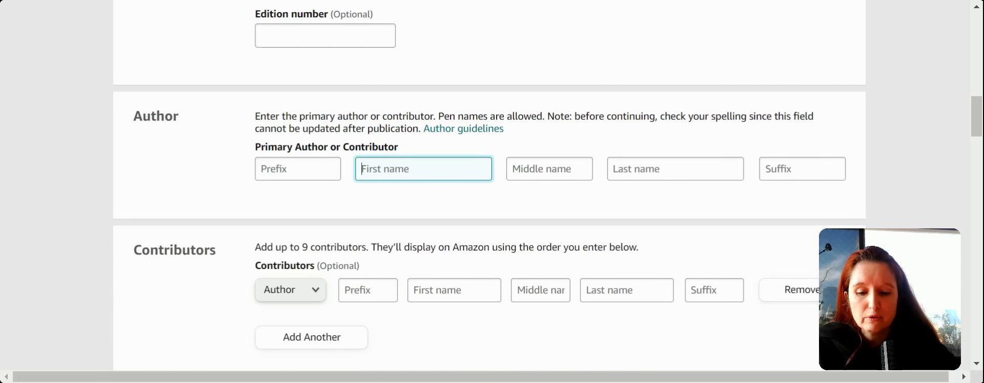
pyautogui.write('Eli')
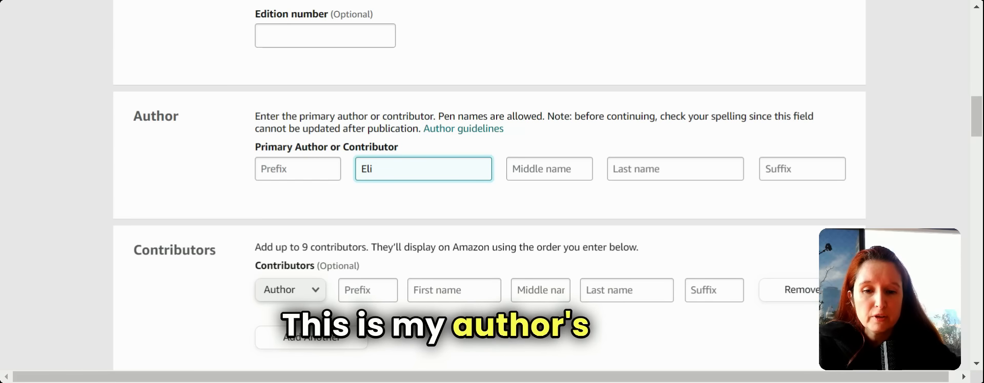
pyautogui.click(636, 169)
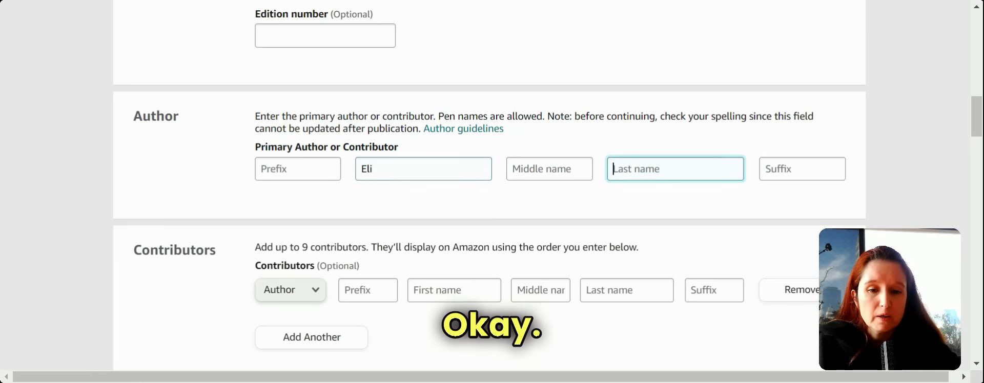
pyautogui.write('Cro')
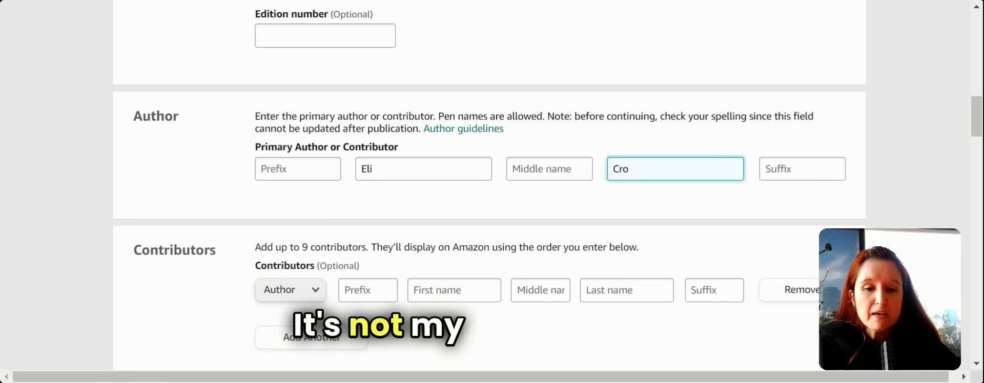
pyautogui.write('ss')
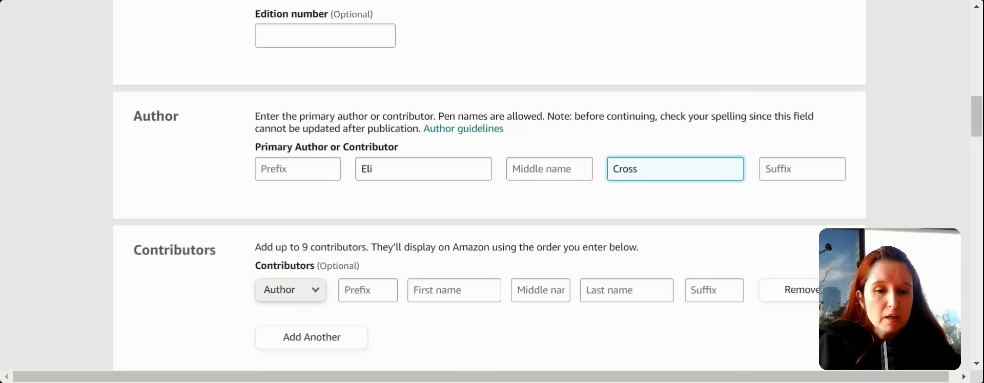
pyautogui.moveTo(976, 109); pyautogui.dragTo(978, 150)
pyautogui.click(363, 170)
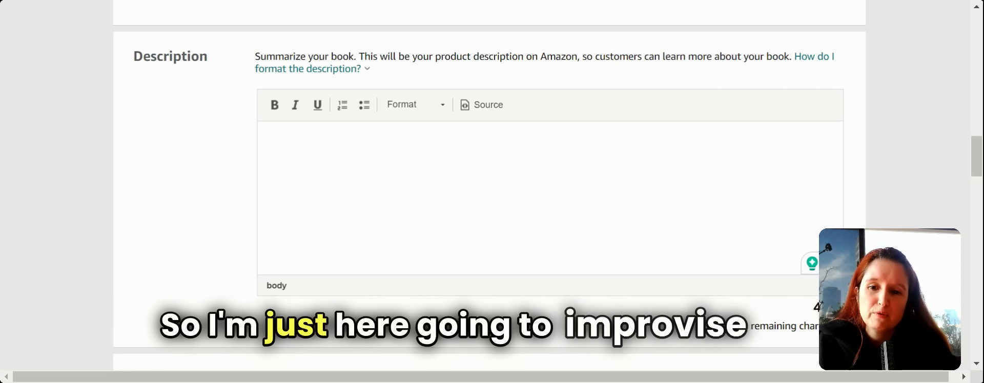
# - Type the description about Mike beating the school bully with self-esteem and self-worth
pyautogui.write('For')
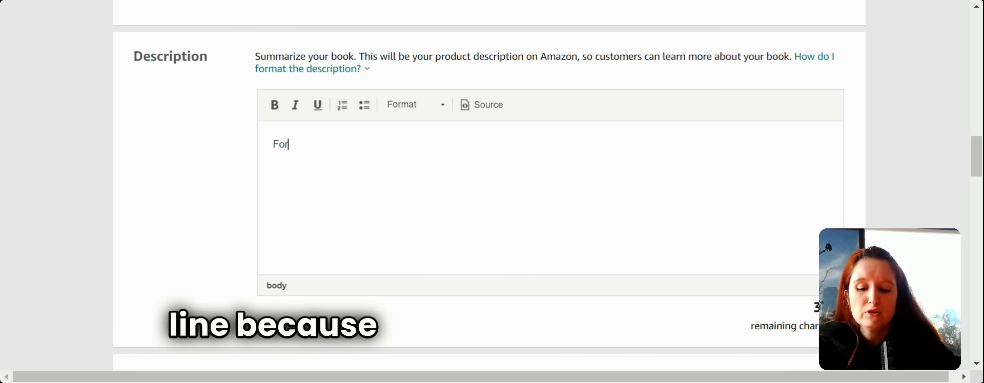
pyautogui.write(' t')
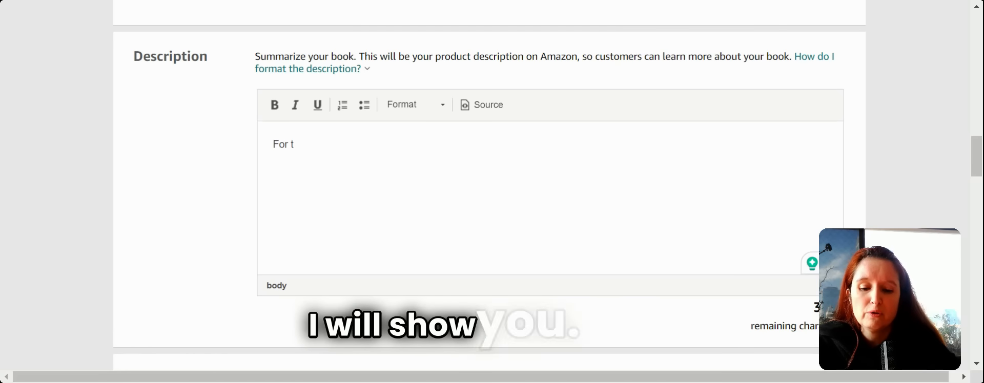
pyautogui.press('BackSpace')
pyautogui.press('BackSpace')
pyautogui.press('BackSpace')
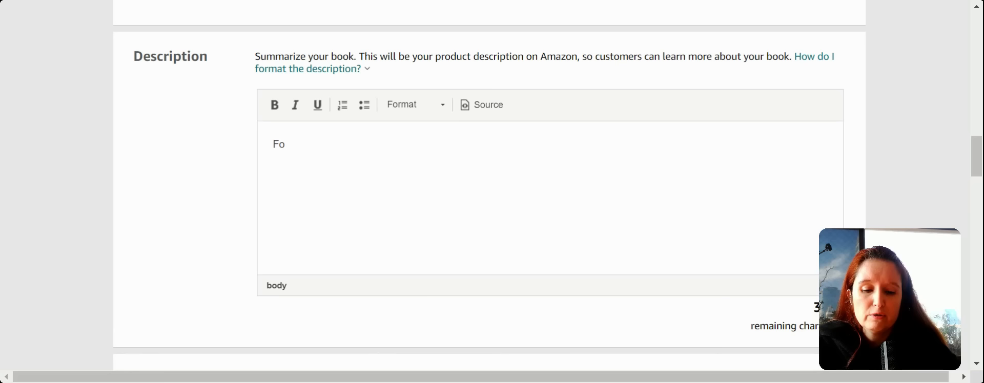
pyautogui.write('llow ')
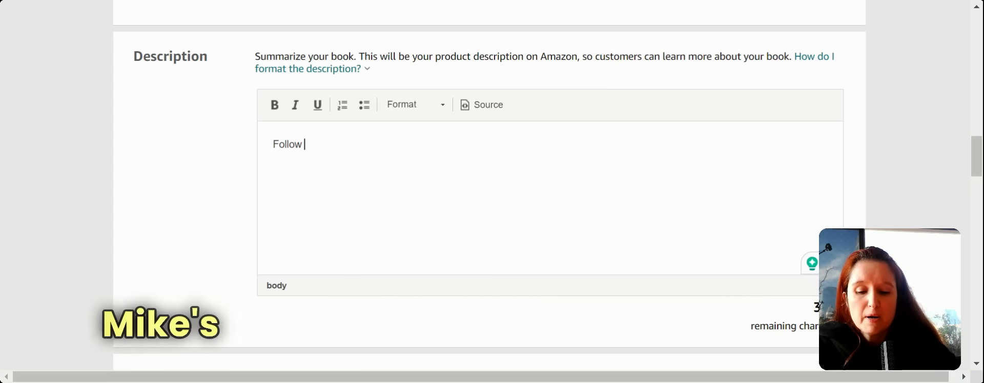
pyautogui.write('Mike')
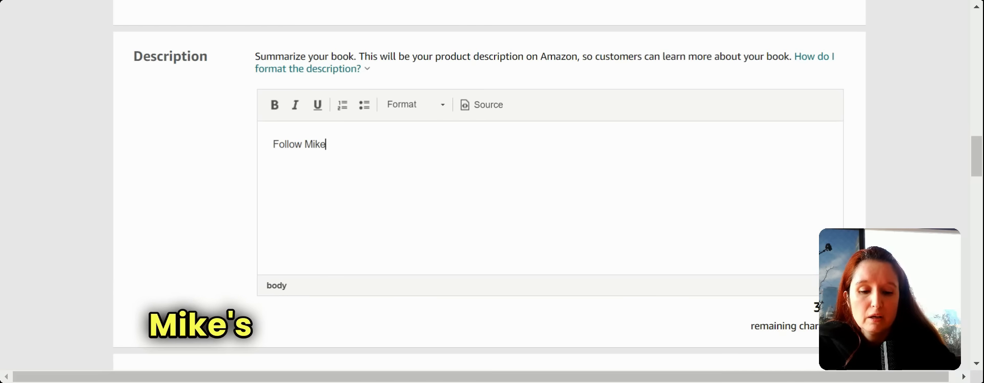
pyautogui.write("'s journe")
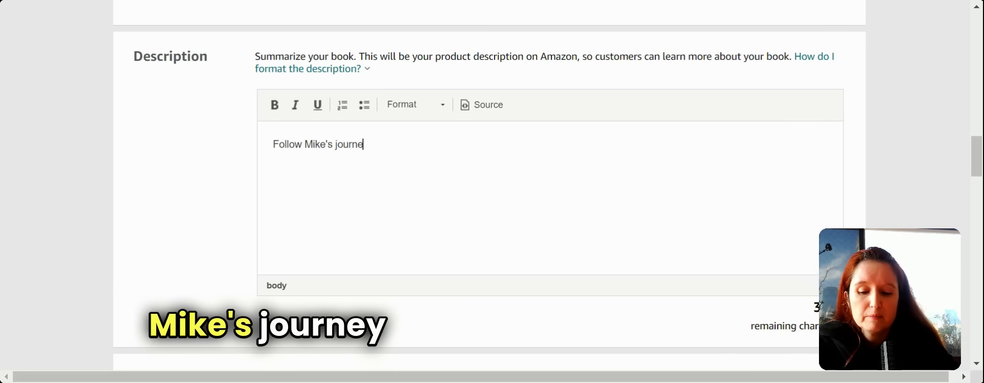
pyautogui.write('y to beat')
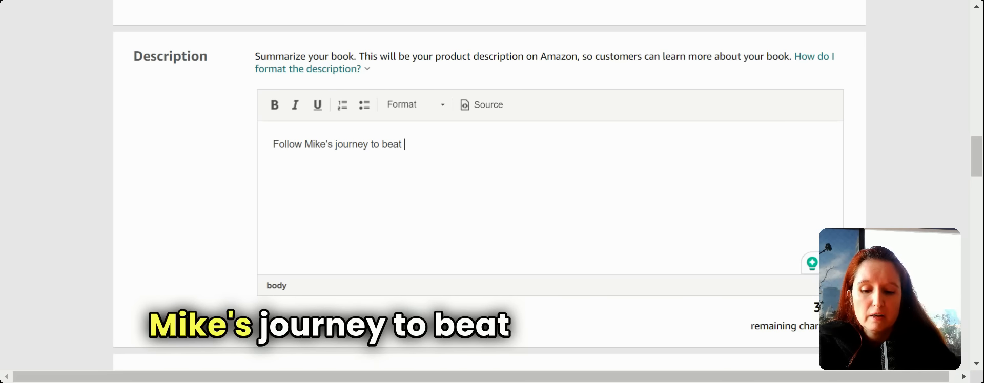
pyautogui.write(' the bu')
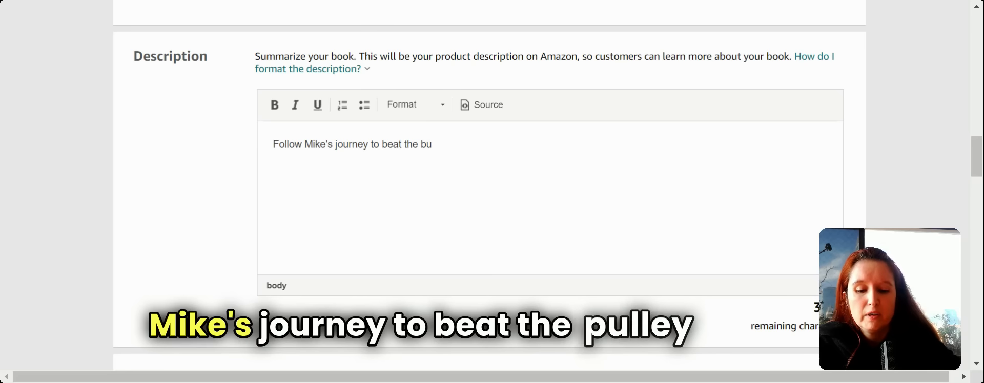
pyautogui.write('ly in school ')
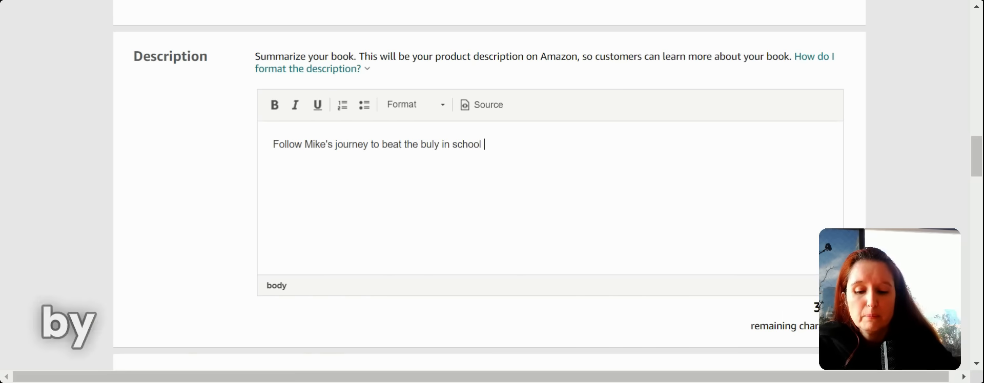
pyautogui.write('by lookin')
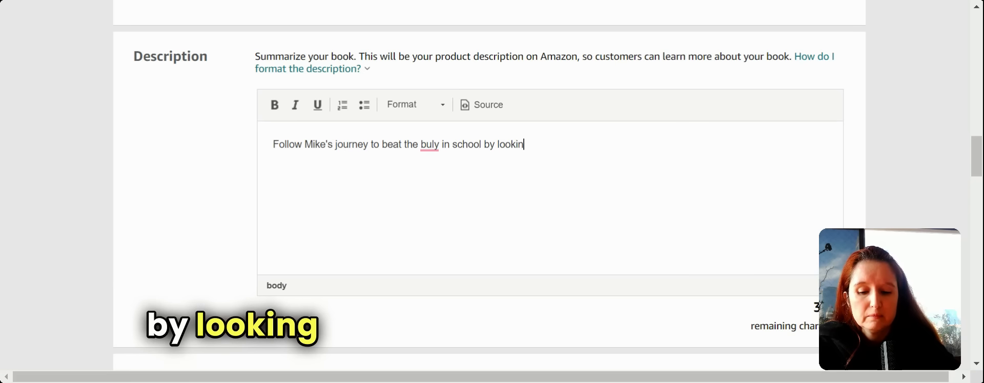
pyautogui.write('g to himsel')
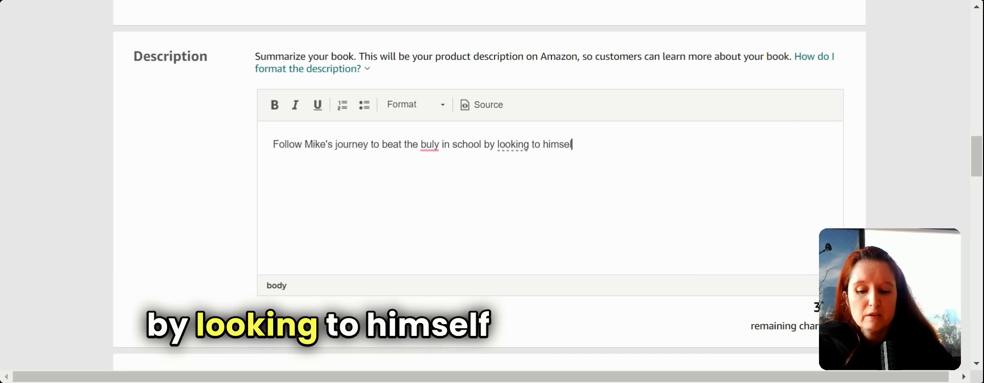
pyautogui.write('f with ')
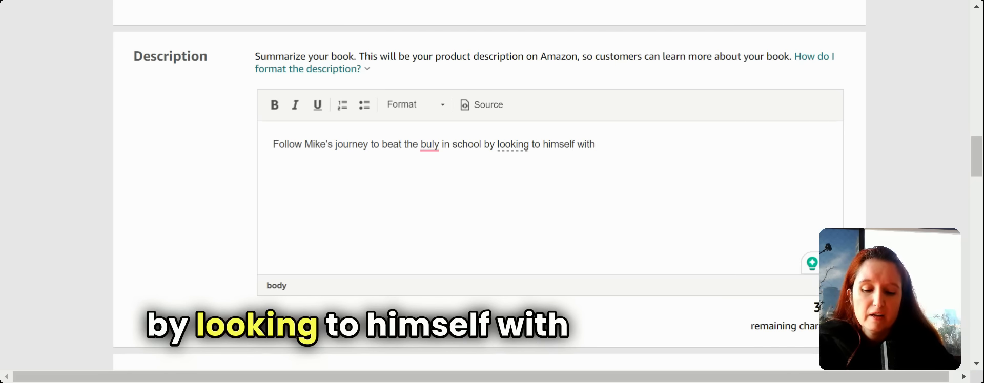
pyautogui.write('self-es')
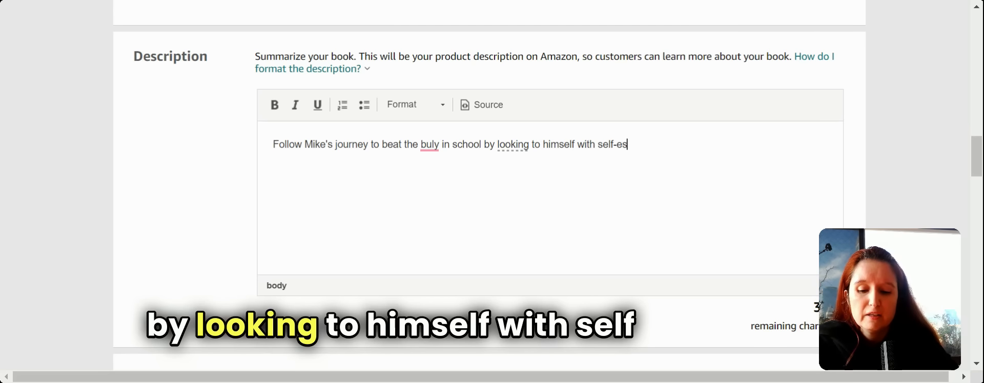
pyautogui.write('teem and')
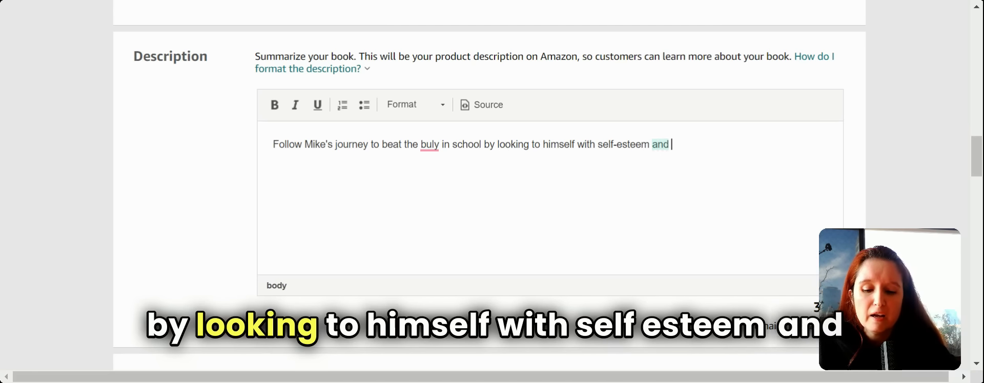
pyautogui.write('s')
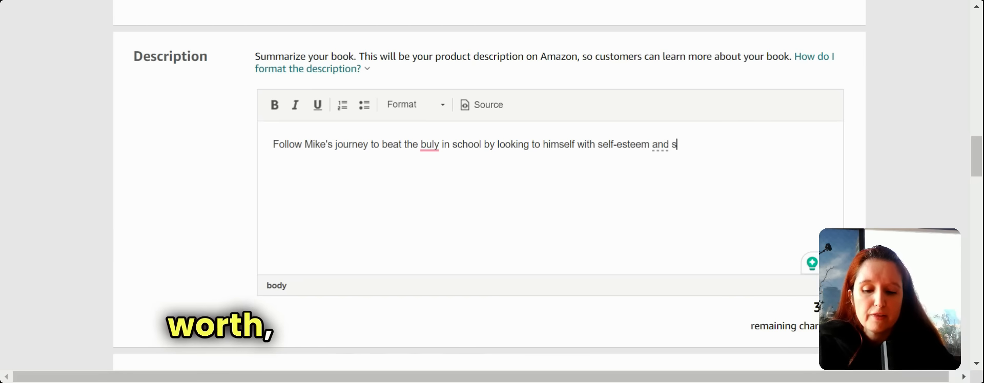
pyautogui.write('elf wort')
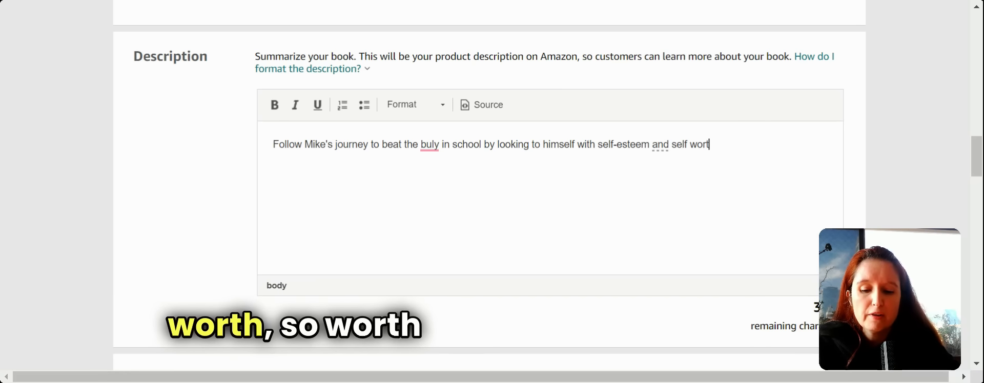
pyautogui.write('h t')
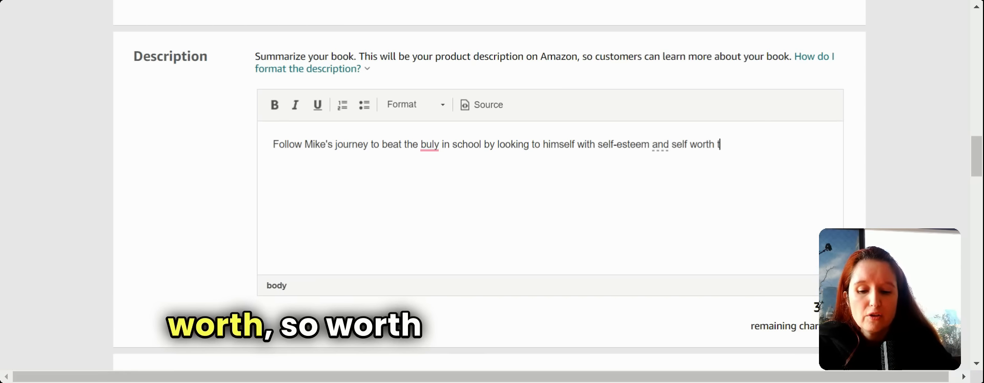
pyautogui.write('hrough his ')
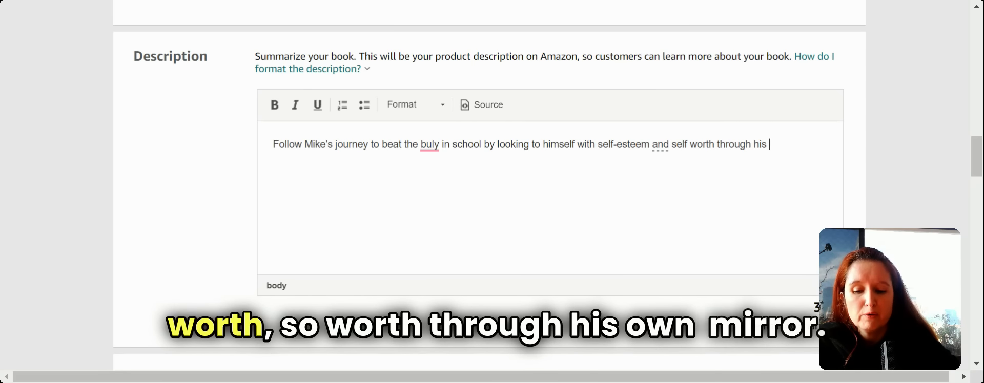
pyautogui.write('own ab')
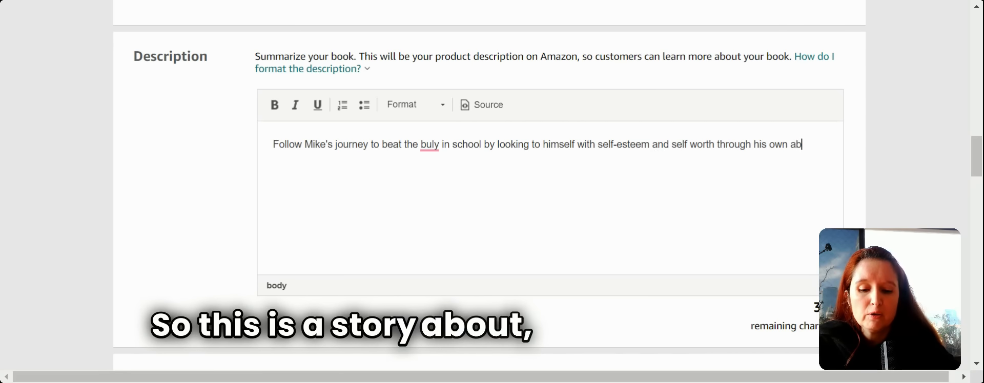
pyautogui.write('out')
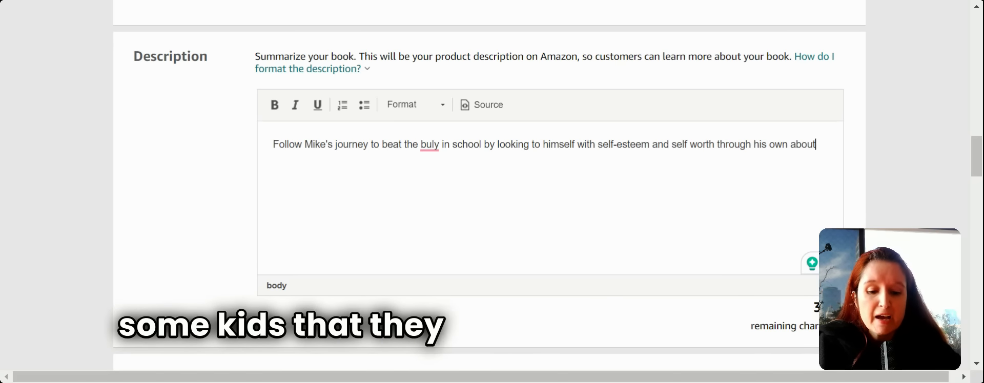
pyautogui.press('BackSpace')
pyautogui.write('.')
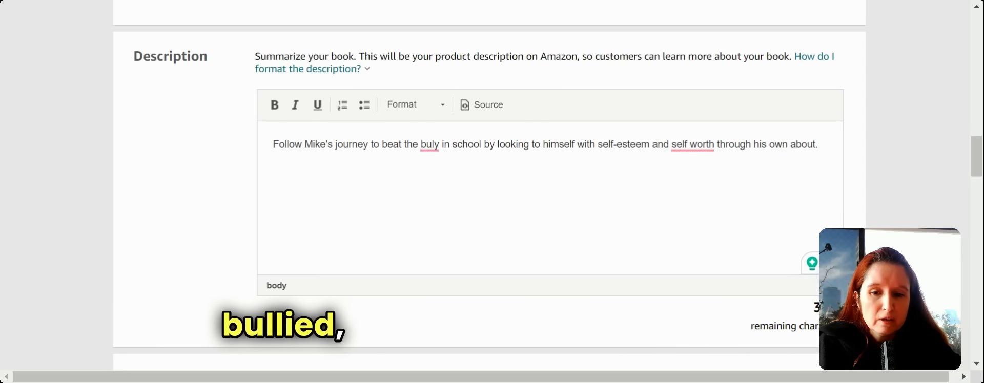
# - Accept the spelling corrections to 'bully' and 'self-worth'
pyautogui.moveTo(430, 144)
pyautogui.click(435, 189)
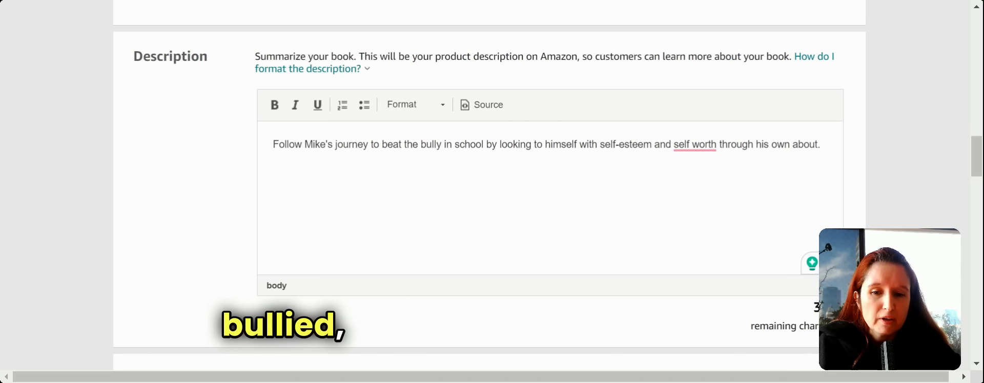
pyautogui.moveTo(700, 145)
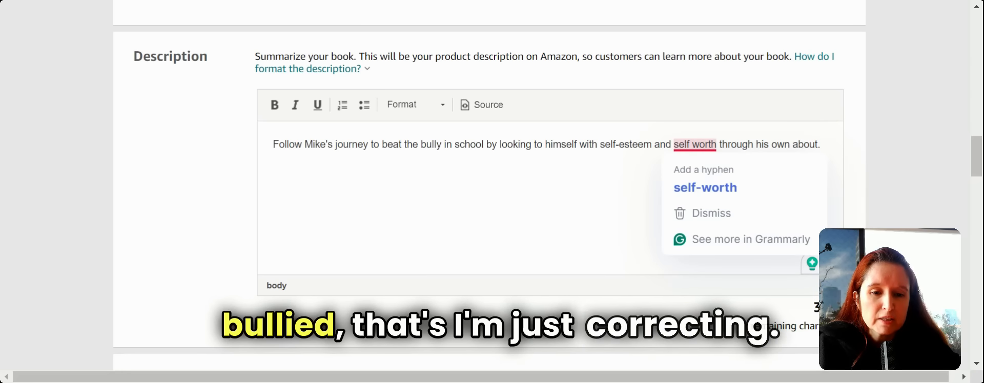
pyautogui.click(706, 191)
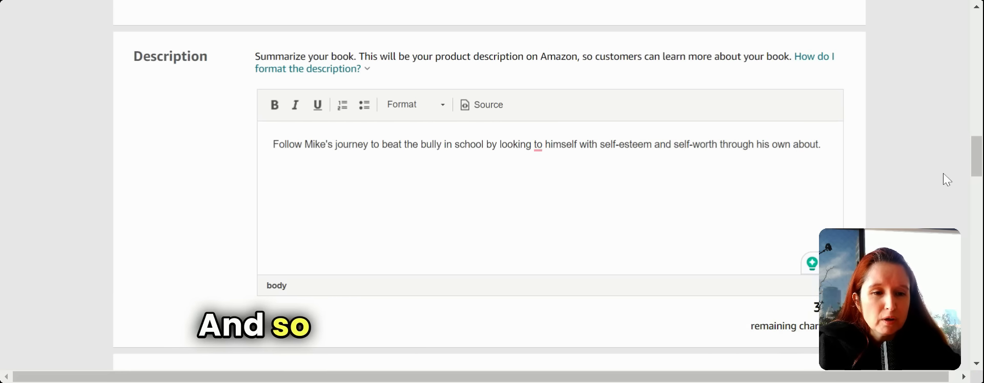
# - Select 'I own the copyright and I hold necessary publishing rights' under Publishing Rights
pyautogui.moveTo(974, 165); pyautogui.dragTo(975, 199)
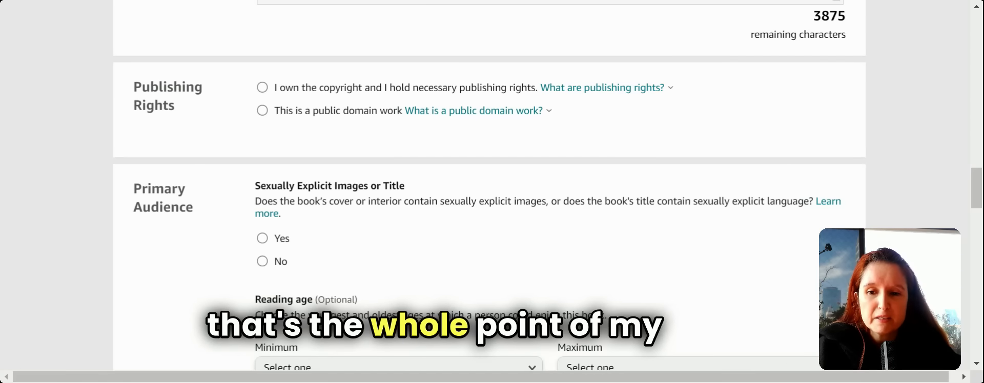
pyautogui.click(262, 88)
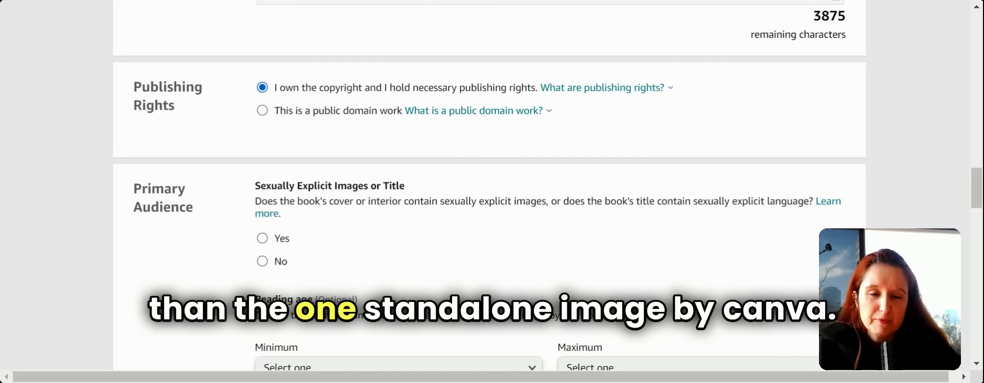
pyautogui.press('Down')
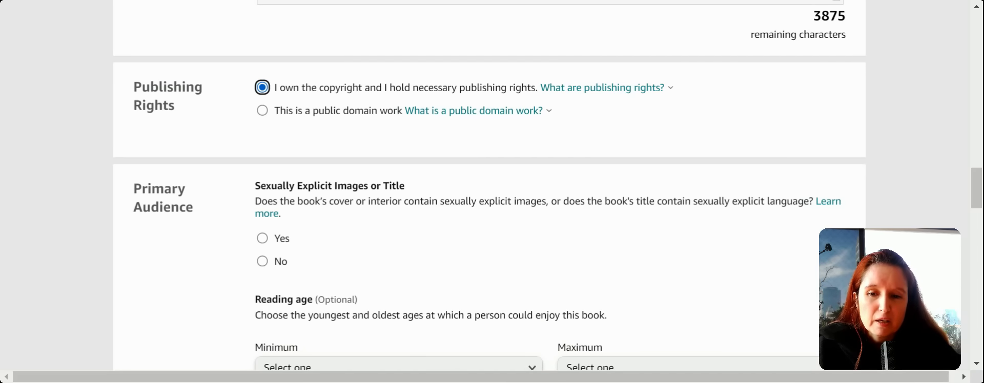
pyautogui.click(288, 97)
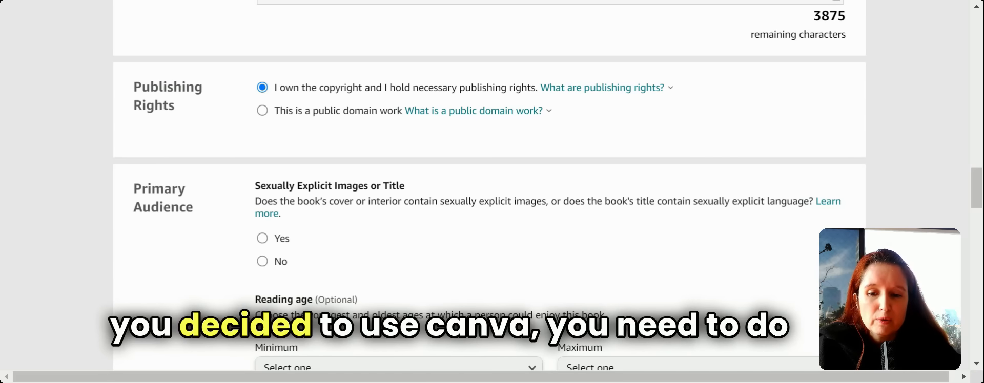
# - Answer No to Sexually Explicit Images or Title under Primary Audience
pyautogui.scroll(-3, 489, 185)
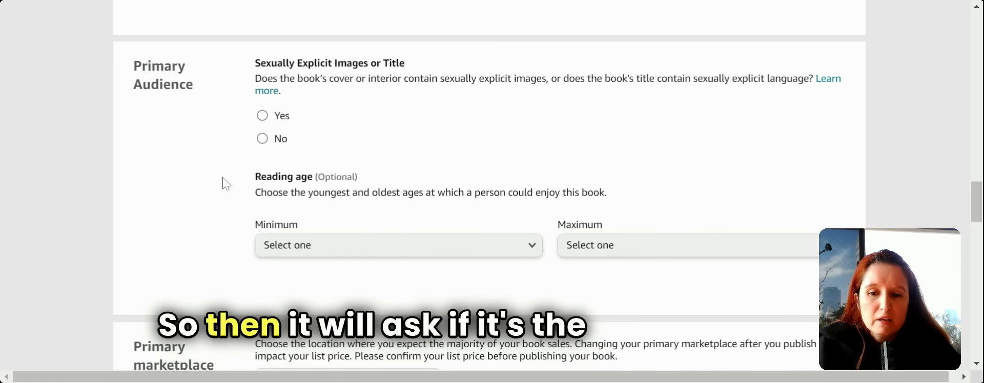
pyautogui.click(263, 139)
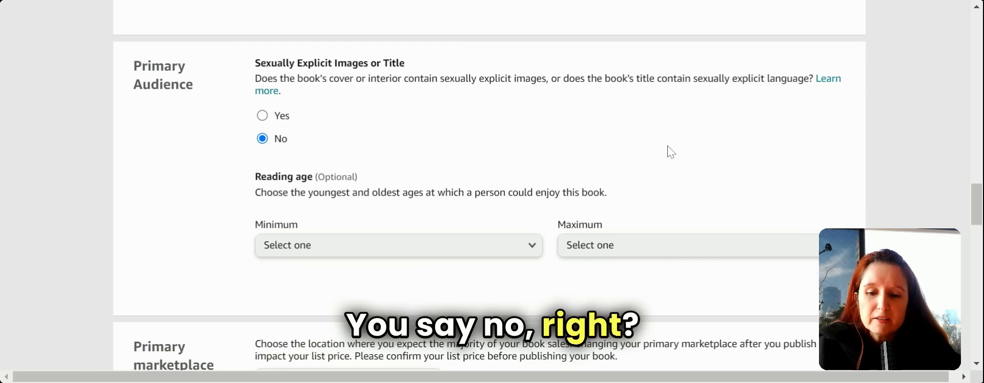
pyautogui.press('Up')
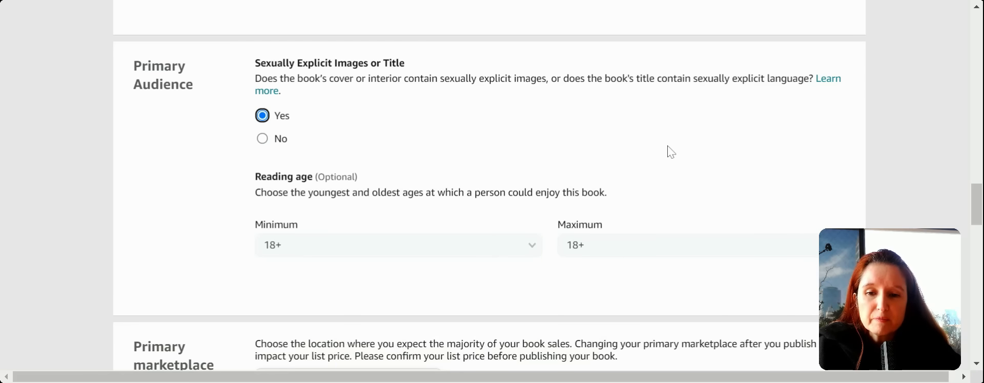
pyautogui.click(263, 138)
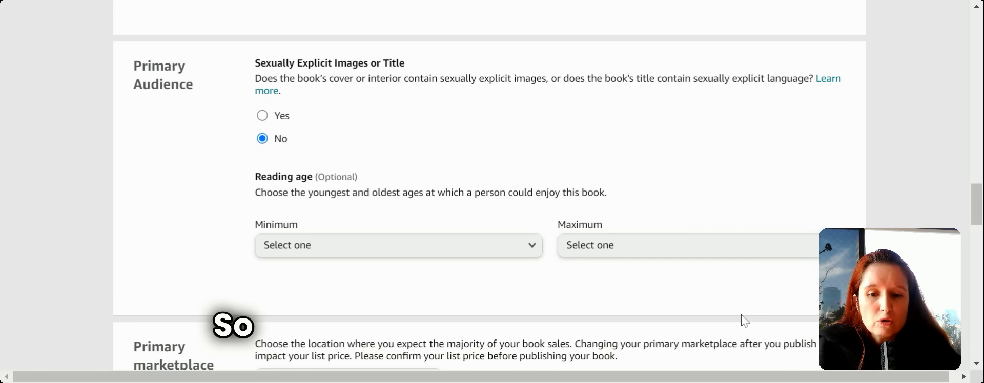
# - Set the reading age minimum to 4 and the maximum to 9
pyautogui.click(534, 254)
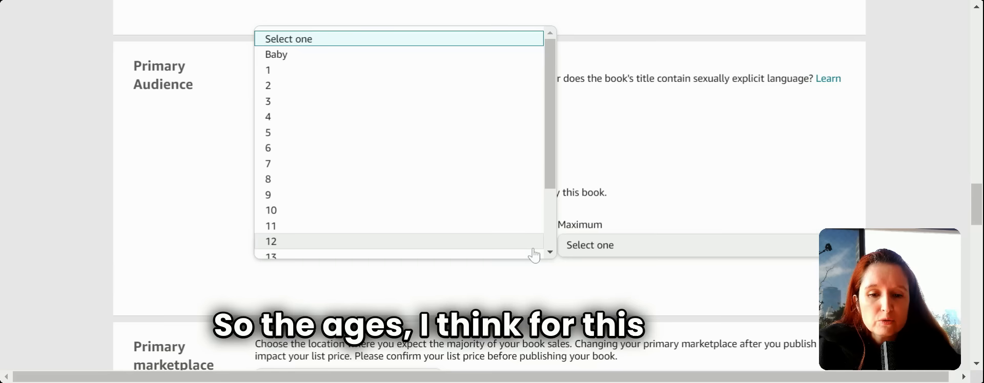
pyautogui.click(446, 121)
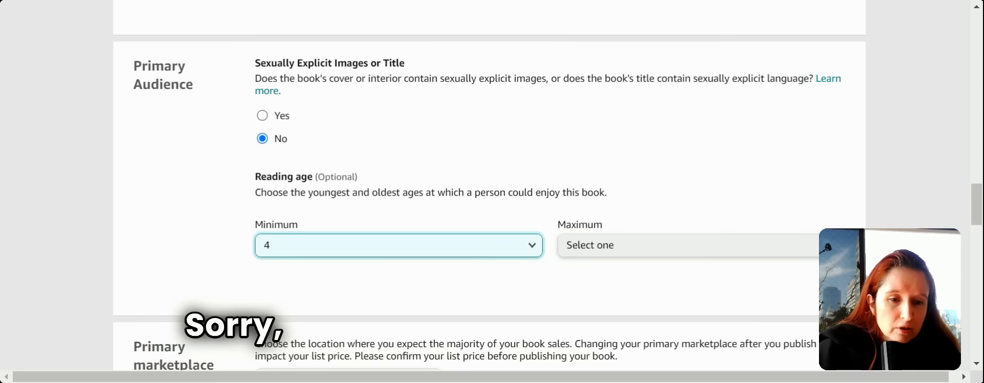
pyautogui.click(774, 242)
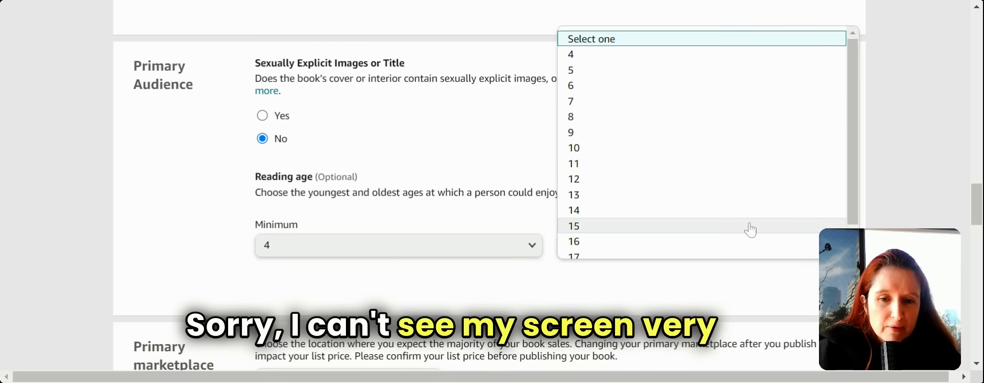
pyautogui.click(681, 134)
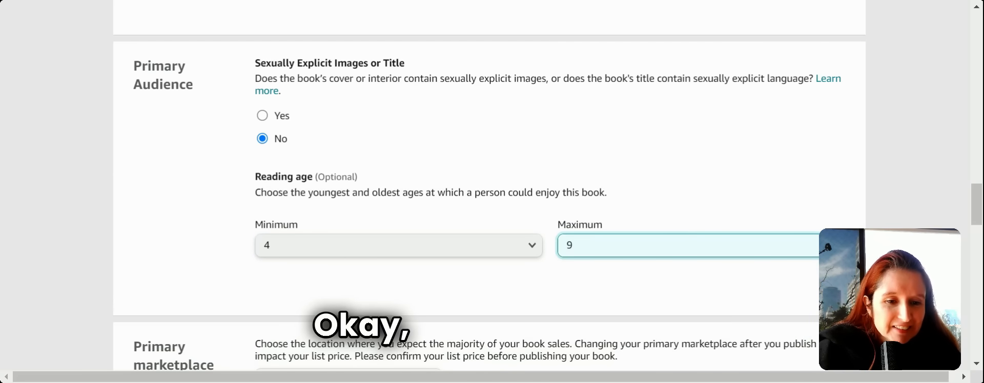
pyautogui.scroll(-5, 490, 200)
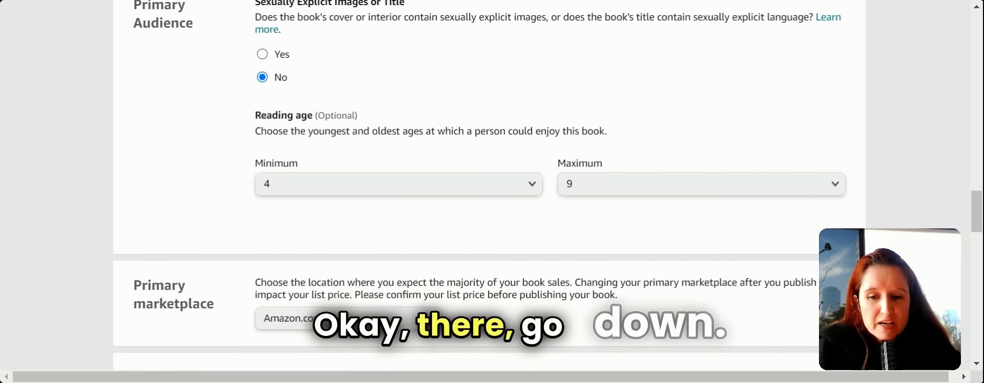
# - Keep Amazon.com as the primary marketplace
pyautogui.scroll(-1, 436, 268)
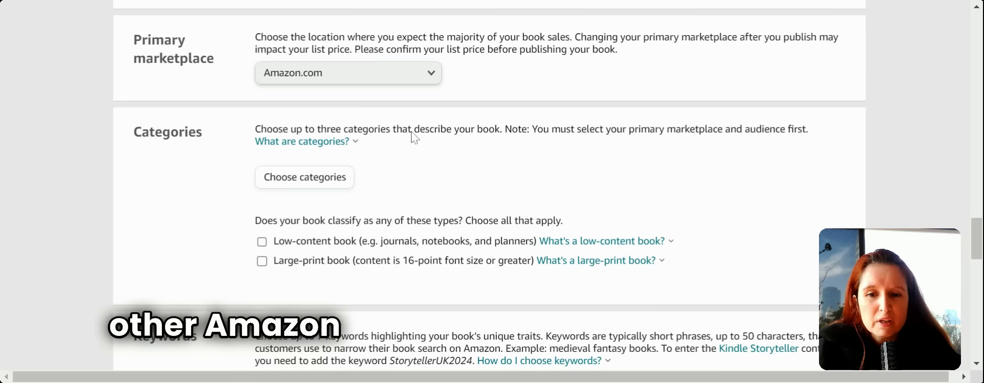
pyautogui.click(430, 83)
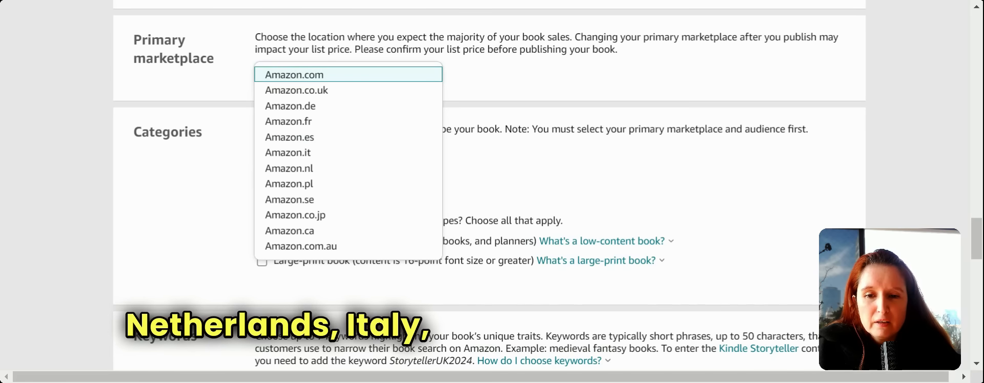
pyautogui.click(502, 82)
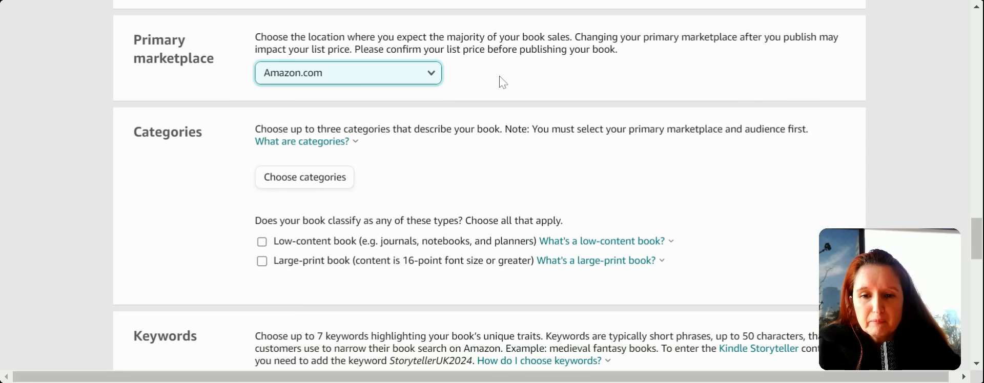
pyautogui.click(499, 77)
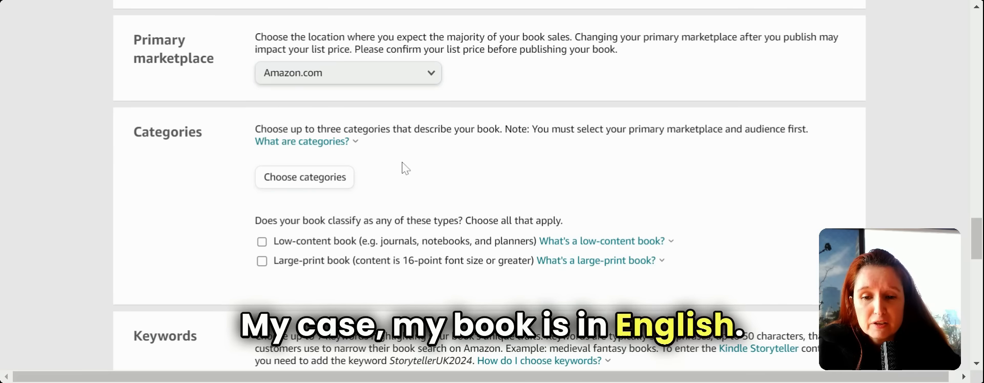
pyautogui.scroll(-3, 405, 168)
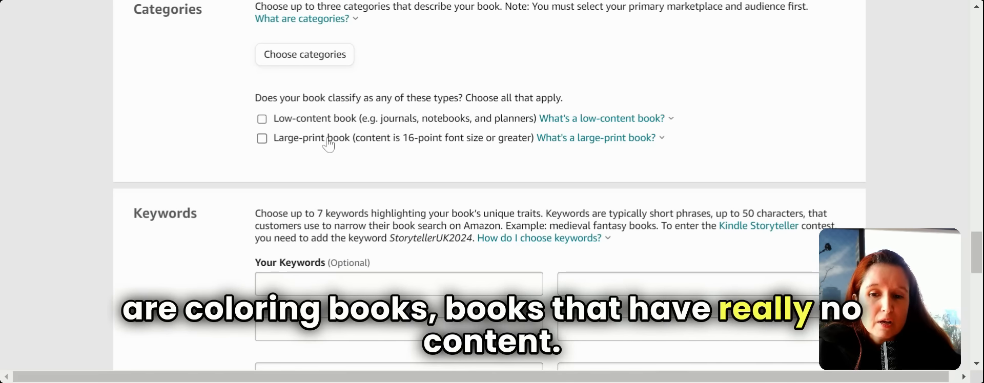
# - Mark the book as large-print, review the large-print explanation, and open Choose categories
pyautogui.click(261, 141)
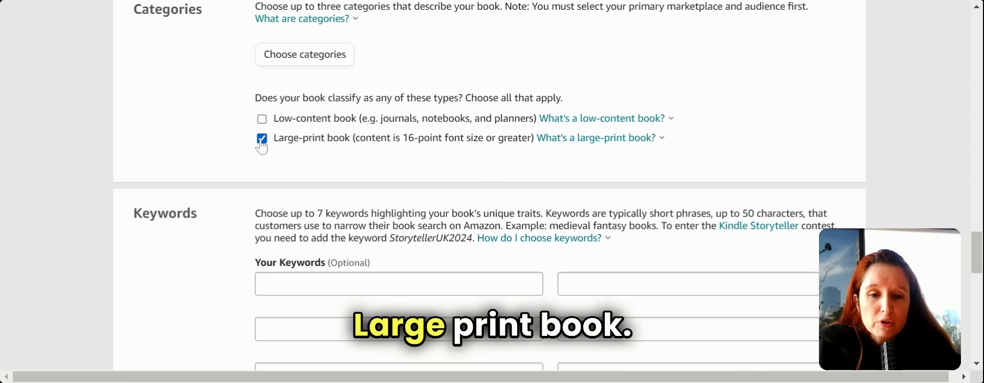
pyautogui.click(568, 144)
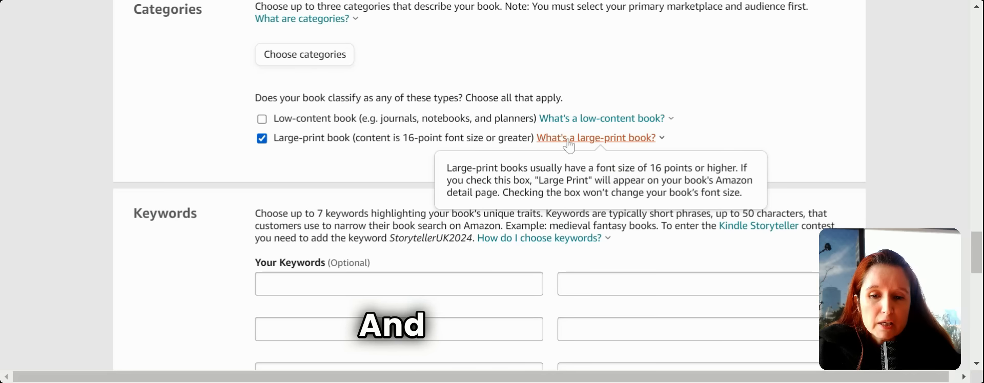
pyautogui.click(333, 62)
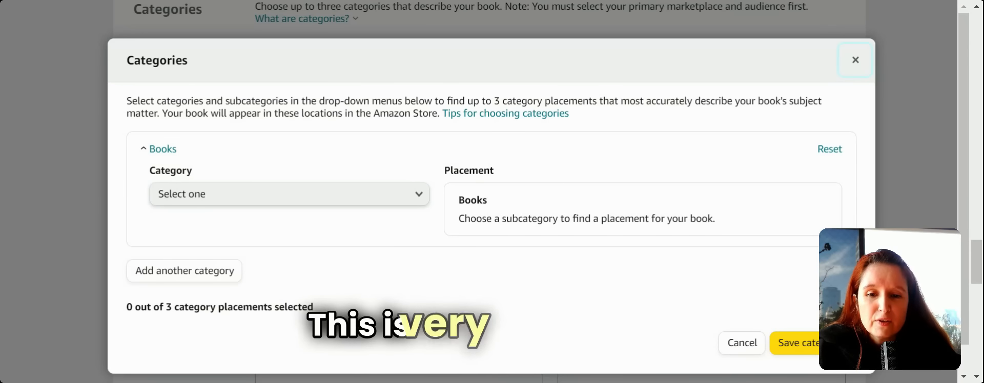
# - Pick Children's Books › Growing Up & Facts of Life › Friendship, Social Skills & School Life › Bullying, ticking Fiction
pyautogui.click(421, 194)
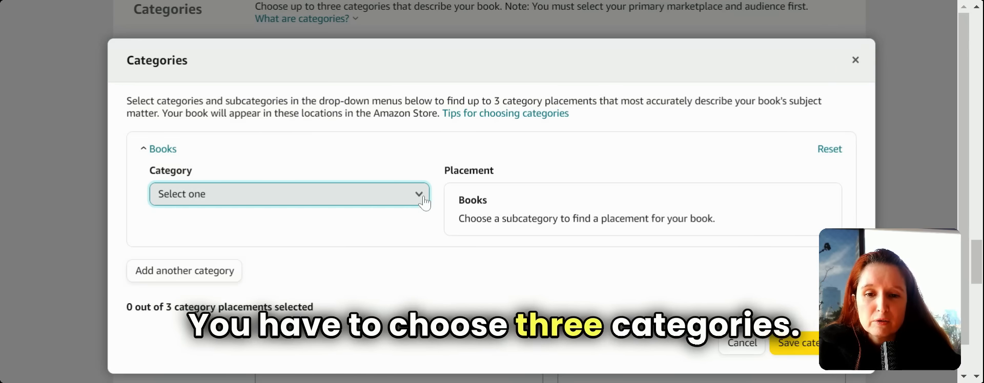
pyautogui.click(423, 201)
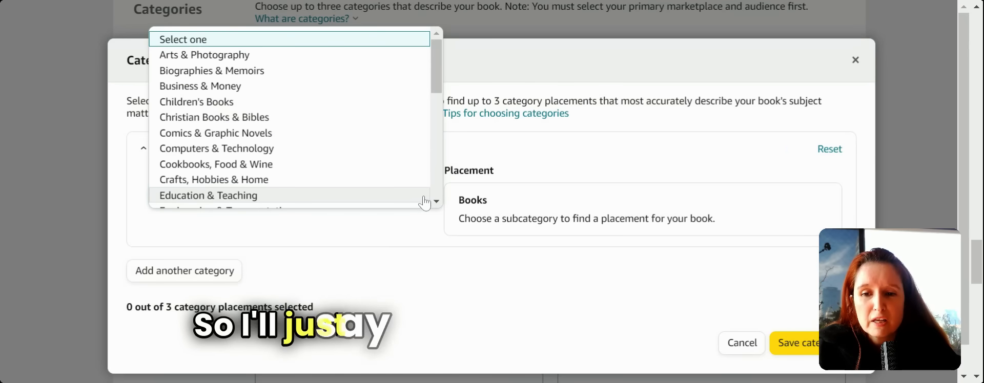
pyautogui.click(399, 107)
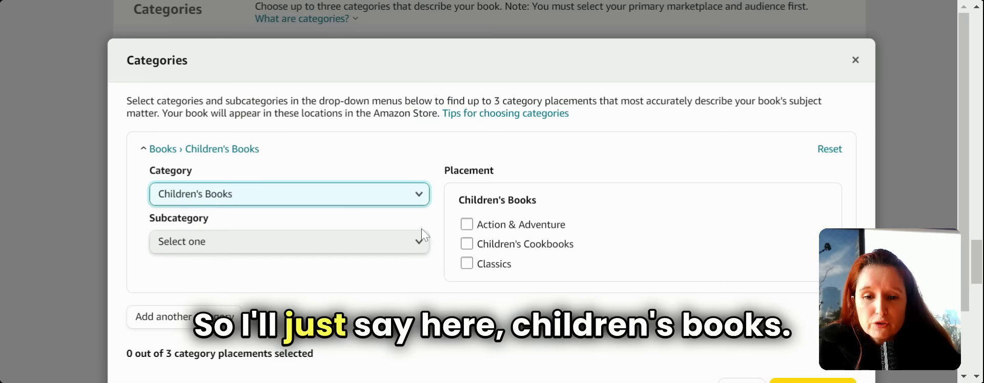
pyautogui.click(416, 248)
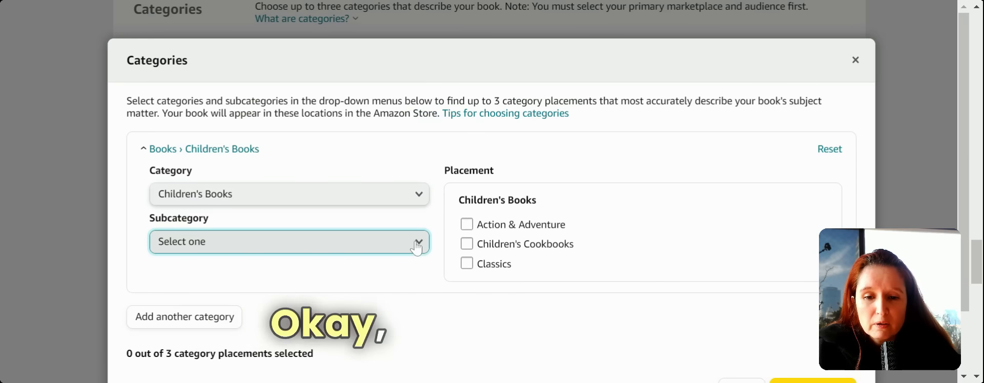
pyautogui.click(418, 248)
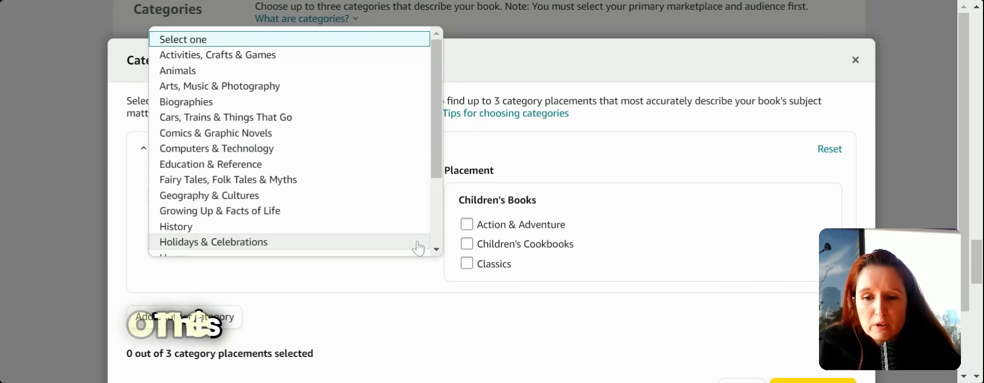
pyautogui.moveTo(436, 140); pyautogui.dragTo(437, 151)
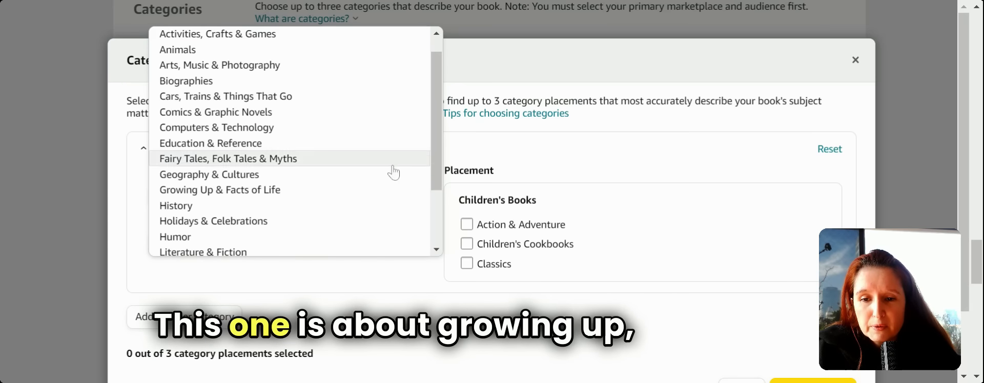
pyautogui.click(338, 197)
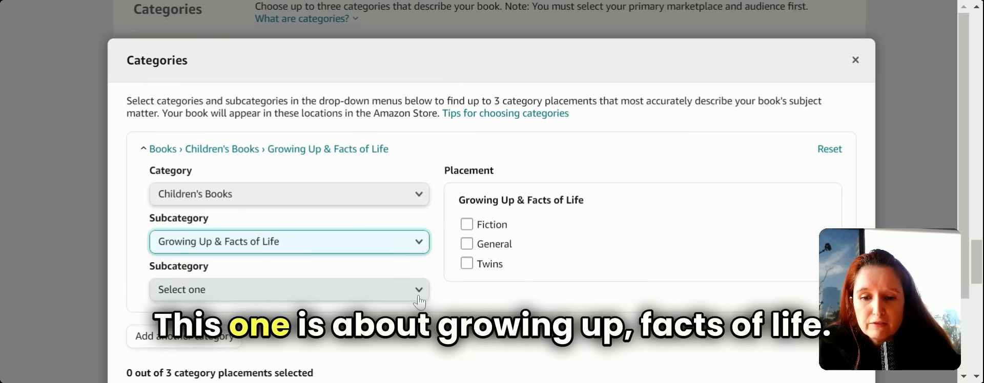
pyautogui.click(419, 295)
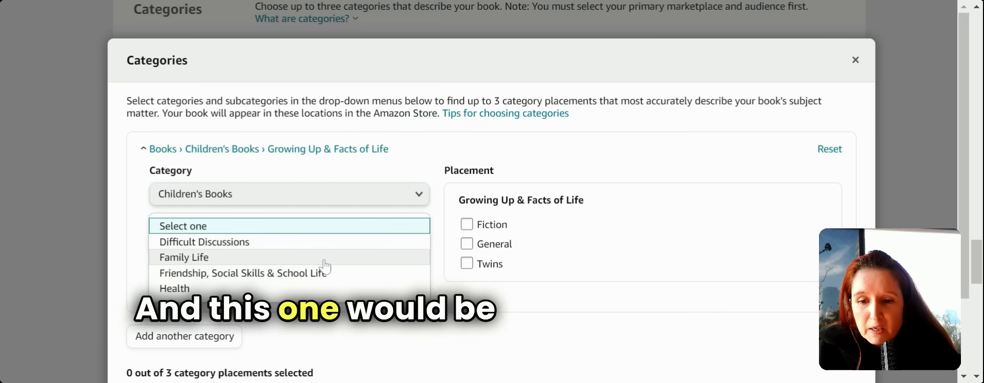
pyautogui.click(323, 278)
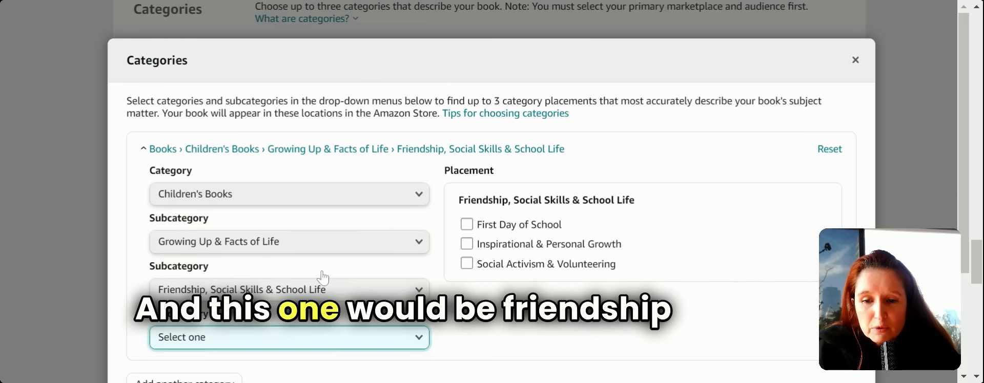
pyautogui.click(419, 347)
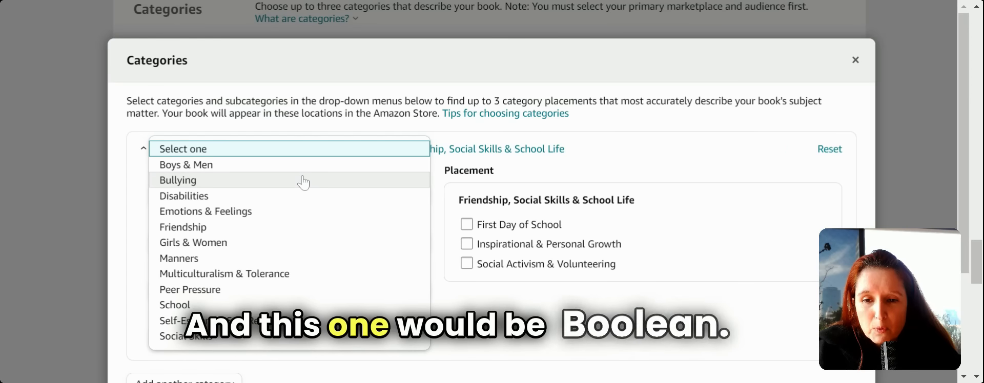
pyautogui.click(303, 183)
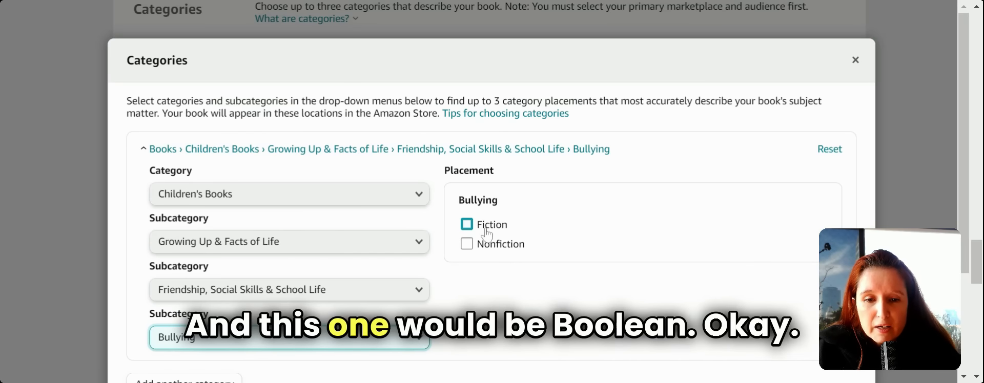
pyautogui.click(467, 226)
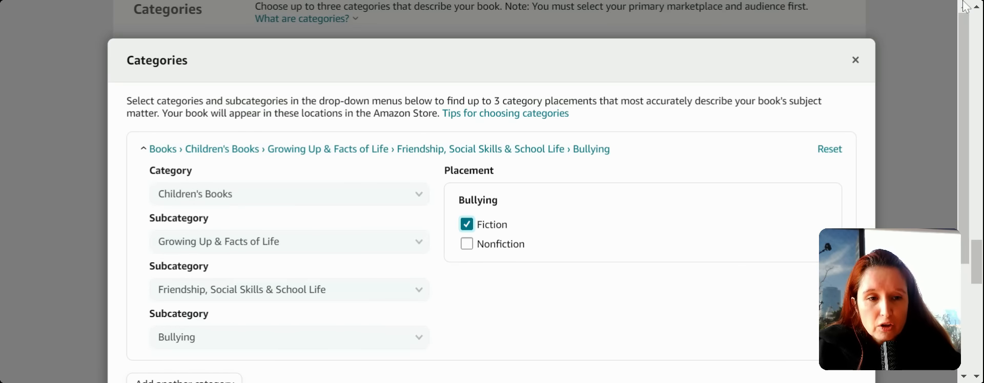
pyautogui.moveTo(961, 45); pyautogui.dragTo(967, 128)
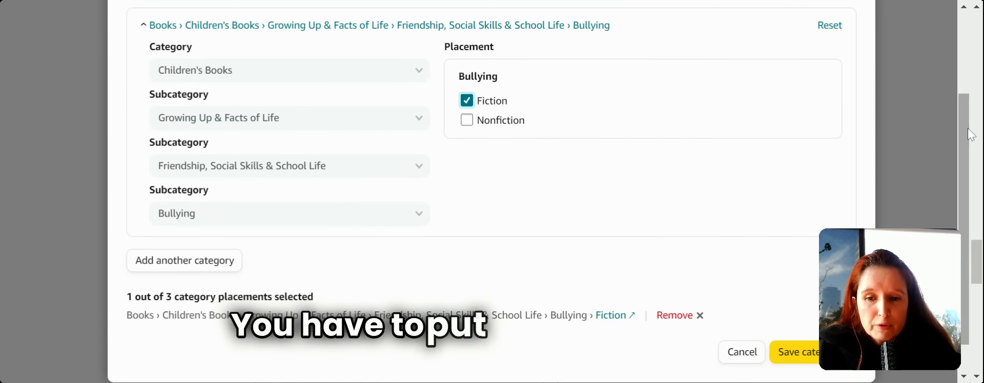
# - Add another category placement under Children's Books › Education & Reference
pyautogui.click(211, 261)
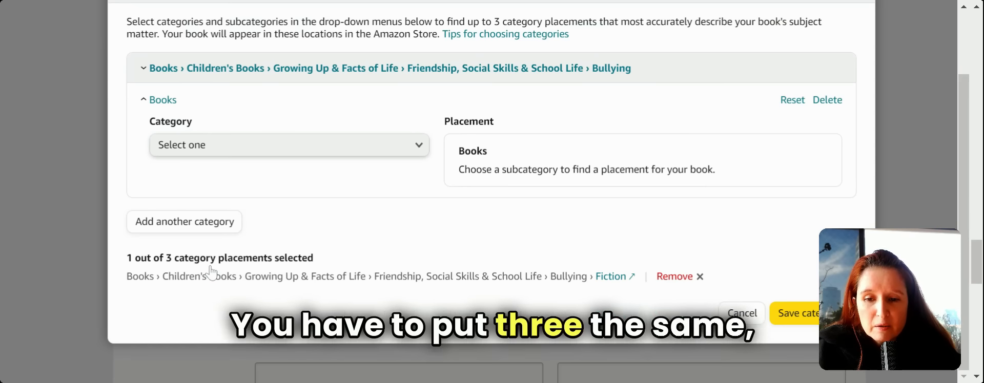
pyautogui.click(237, 228)
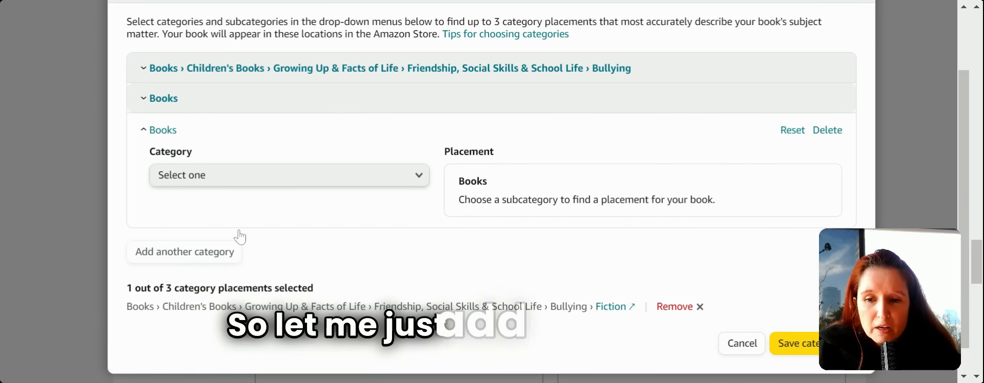
pyautogui.click(418, 177)
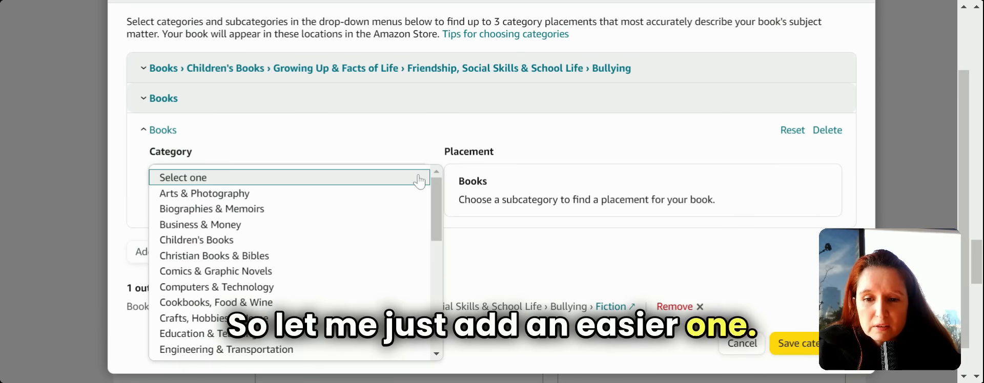
pyautogui.click(329, 240)
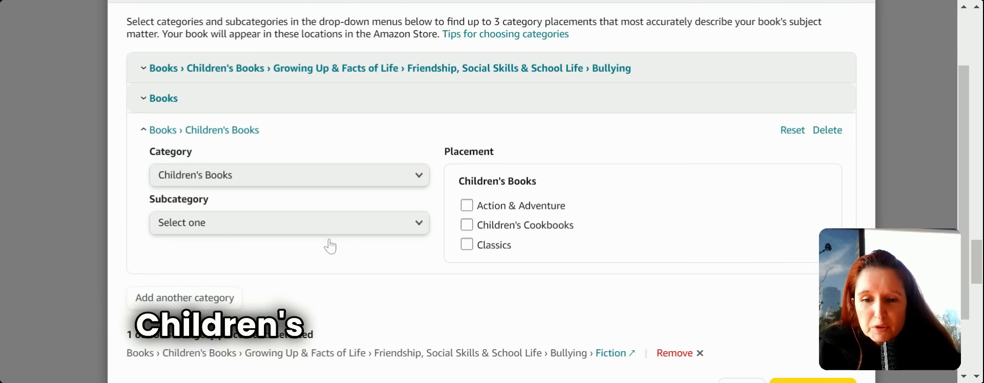
pyautogui.click(423, 230)
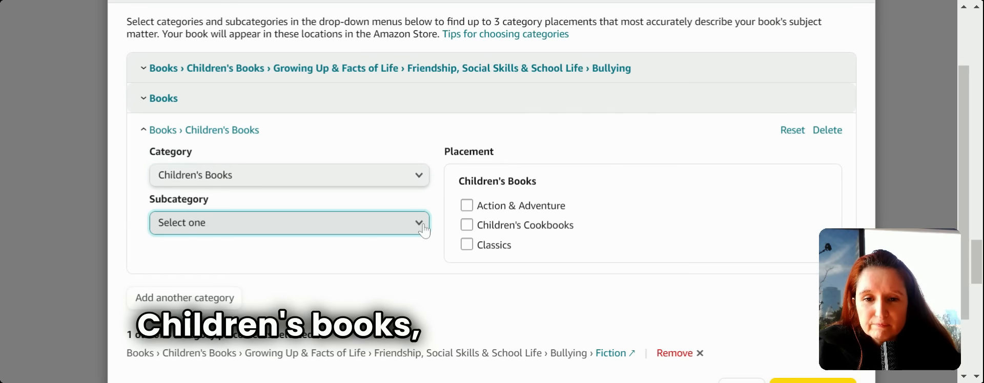
pyautogui.click(424, 231)
pyautogui.click(423, 228)
pyautogui.click(424, 230)
pyautogui.click(424, 228)
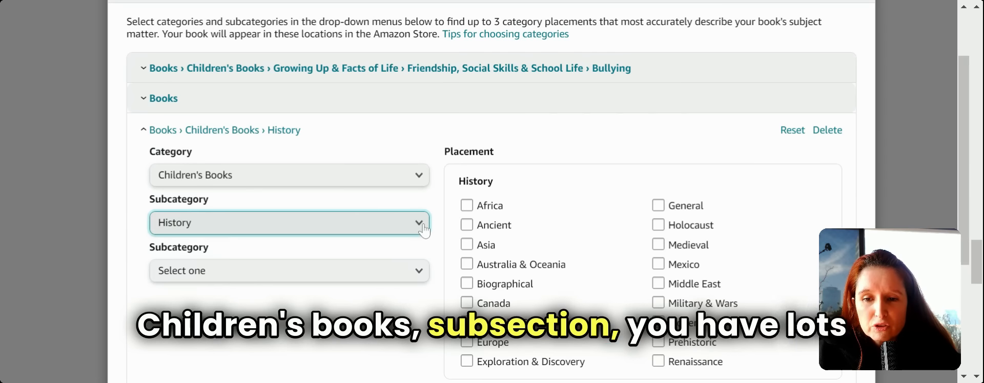
pyautogui.click(423, 231)
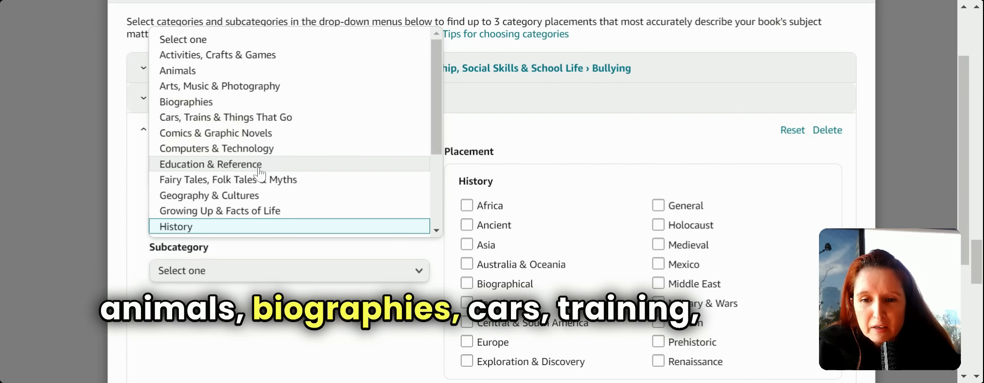
pyautogui.click(315, 165)
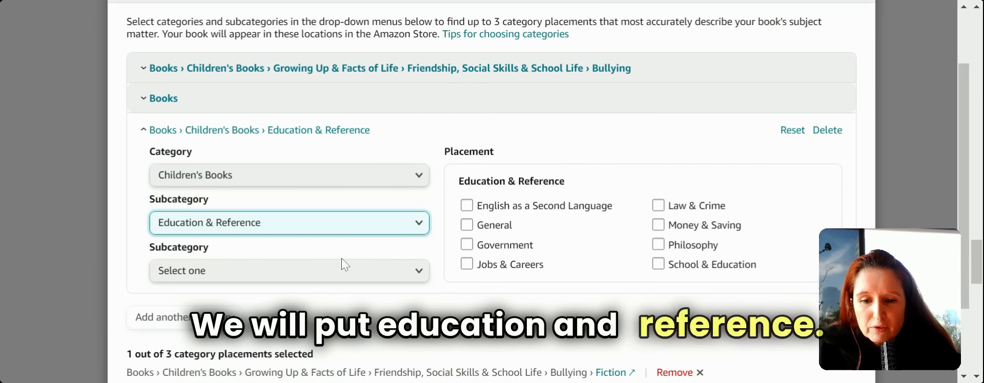
# - Narrow it to Science Studies › Astronomy & Space and tick Astronomy
pyautogui.click(416, 271)
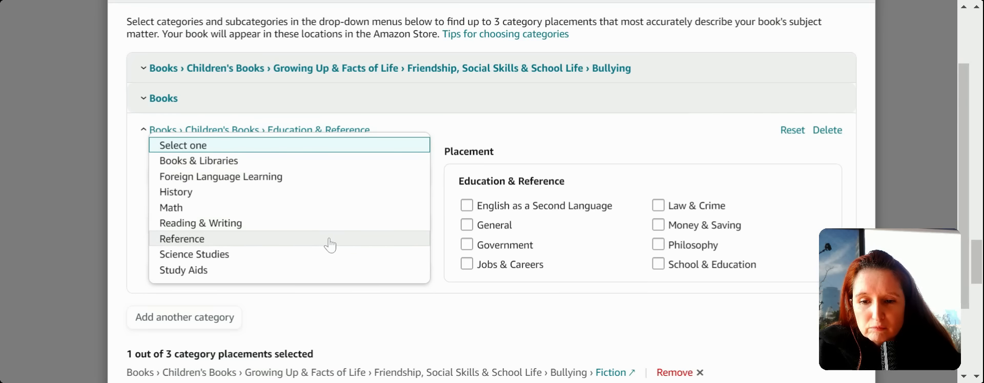
pyautogui.click(326, 260)
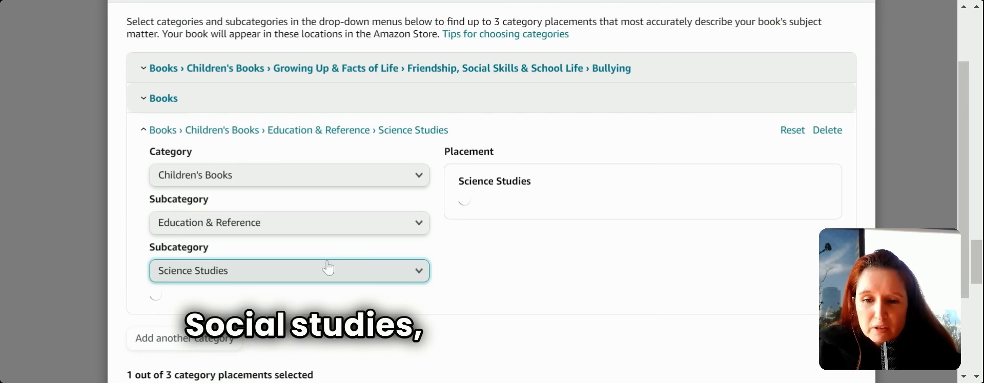
pyautogui.click(422, 279)
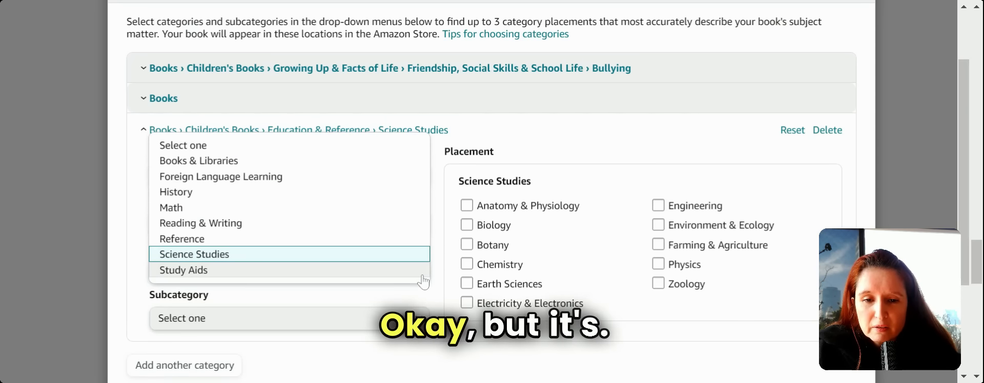
pyautogui.click(514, 340)
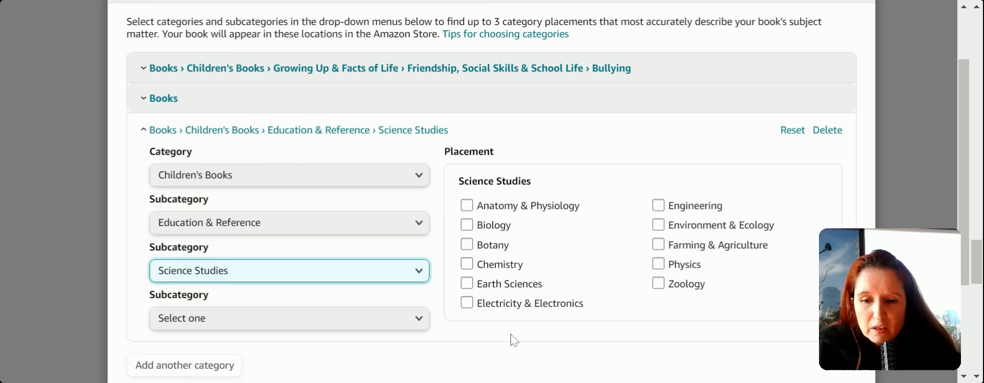
pyautogui.click(416, 323)
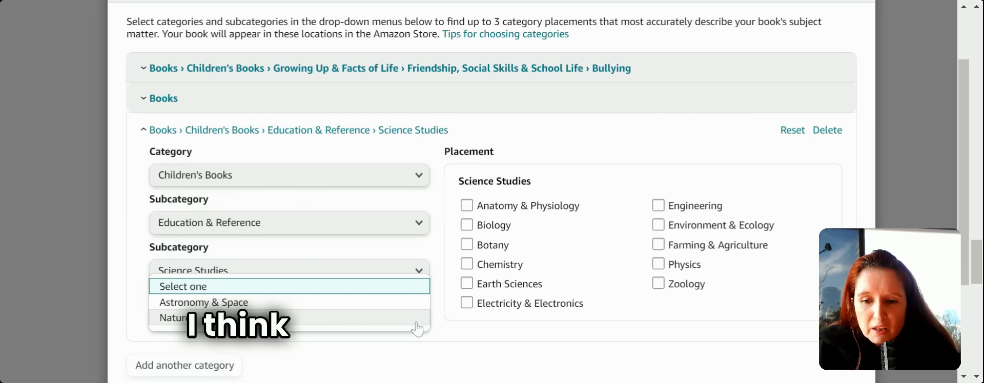
pyautogui.click(396, 303)
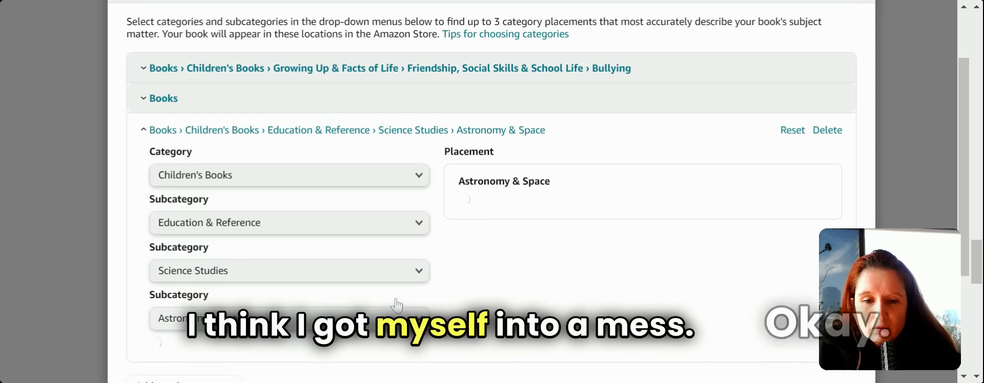
pyautogui.click(418, 320)
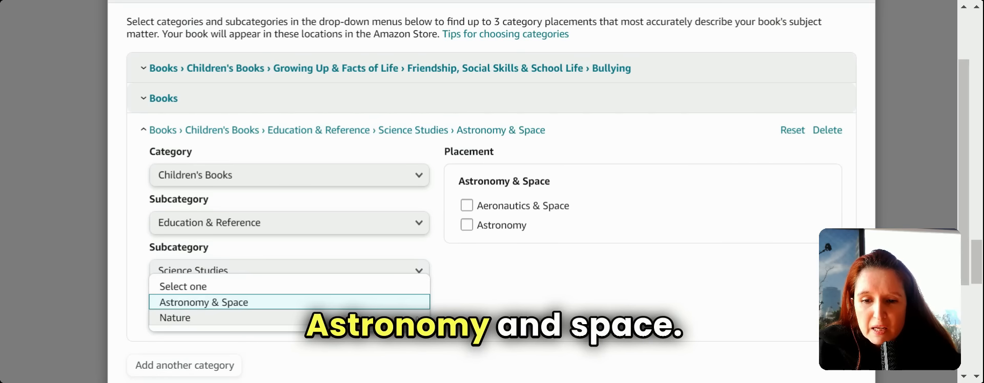
pyautogui.click(482, 325)
pyautogui.click(466, 225)
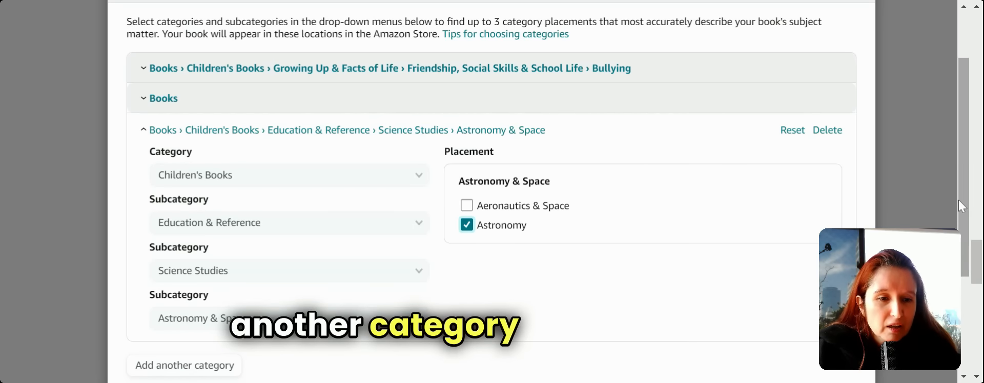
pyautogui.scroll(-3, 958, 205)
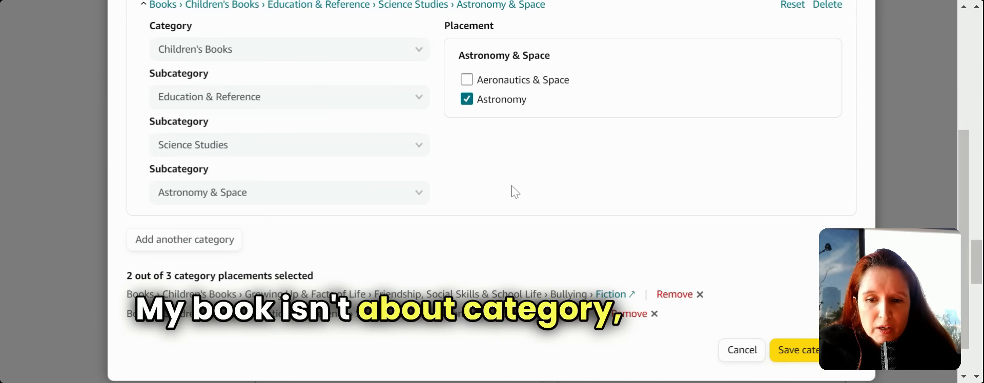
# - Save the two existing category placements and start a new third placement
pyautogui.click(810, 354)
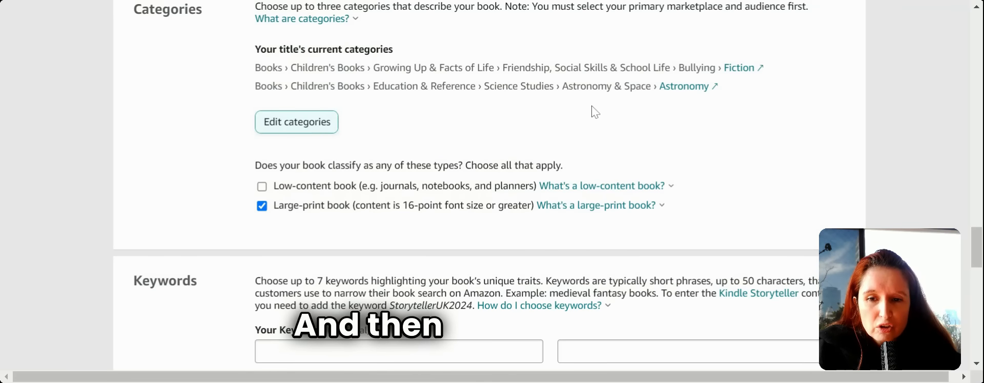
pyautogui.click(315, 122)
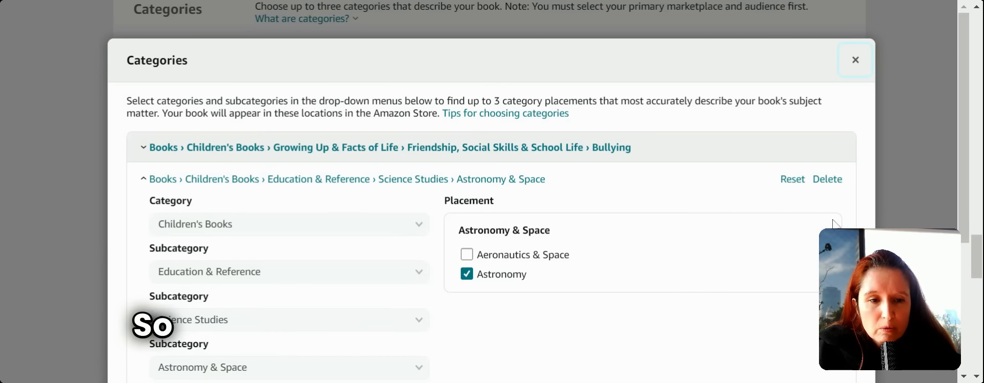
pyautogui.scroll(-3, 827, 184)
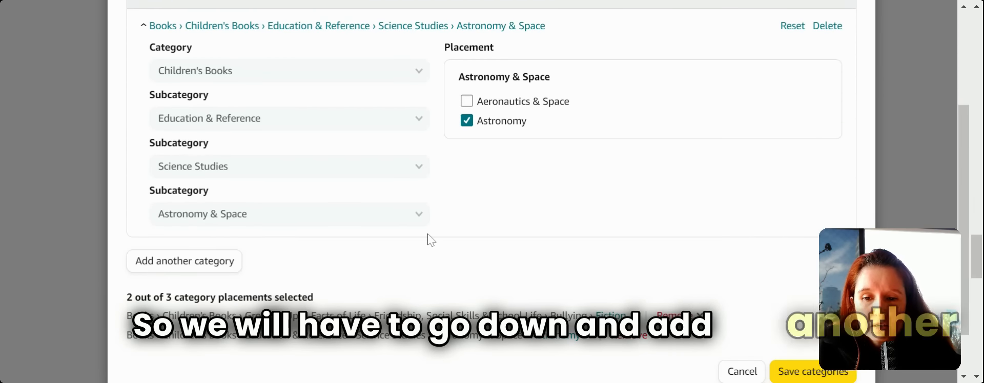
pyautogui.click(222, 267)
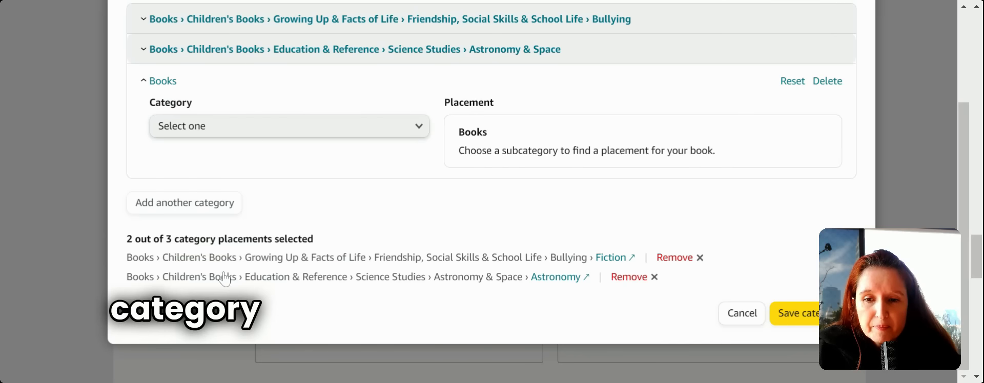
# - Set the third category to Children's Books › Growing Up › Friendship › Self-Esteem & Self-Respect, Fiction
pyautogui.click(417, 126)
pyautogui.click(323, 191)
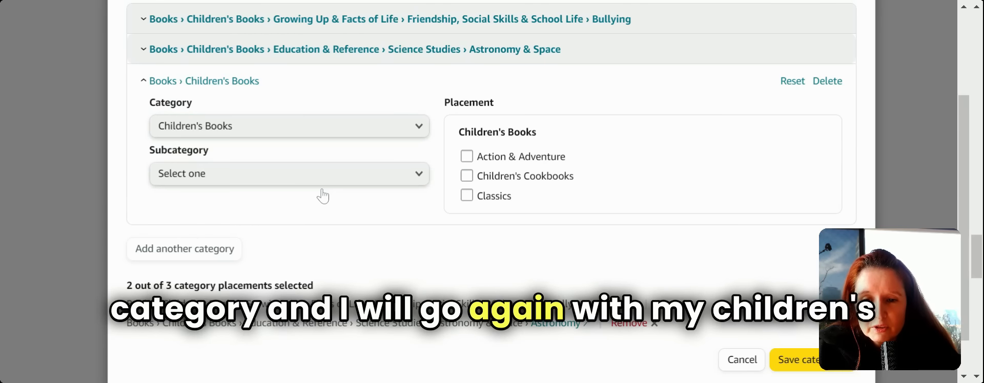
pyautogui.click(420, 175)
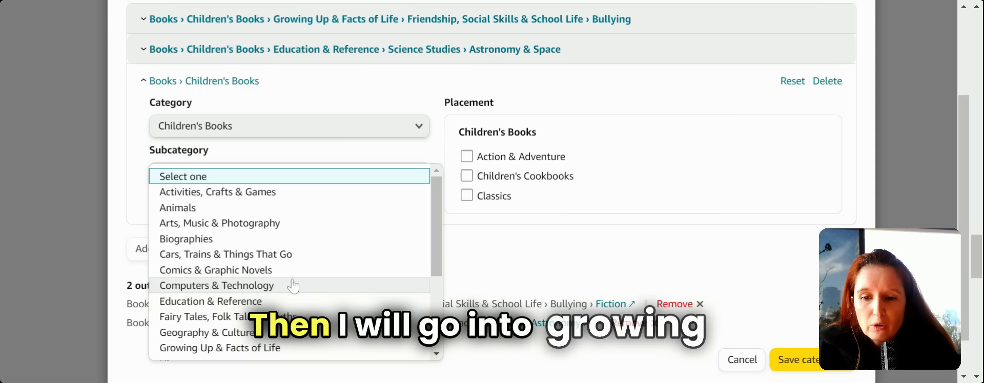
pyautogui.click(248, 348)
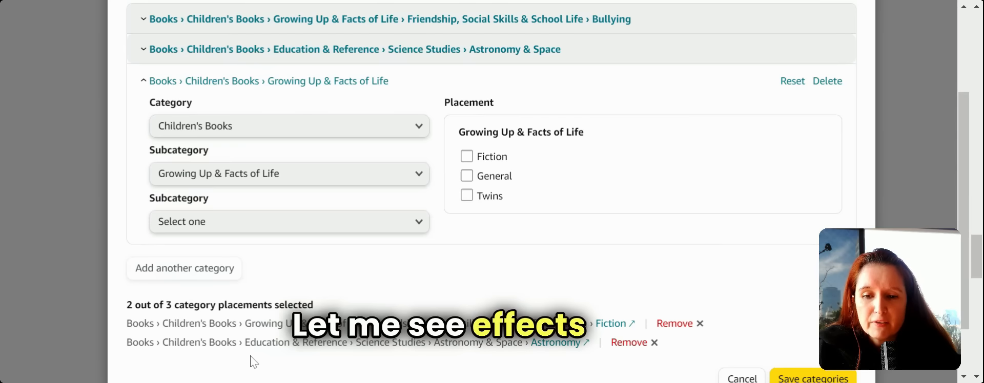
pyautogui.click(413, 226)
pyautogui.click(415, 229)
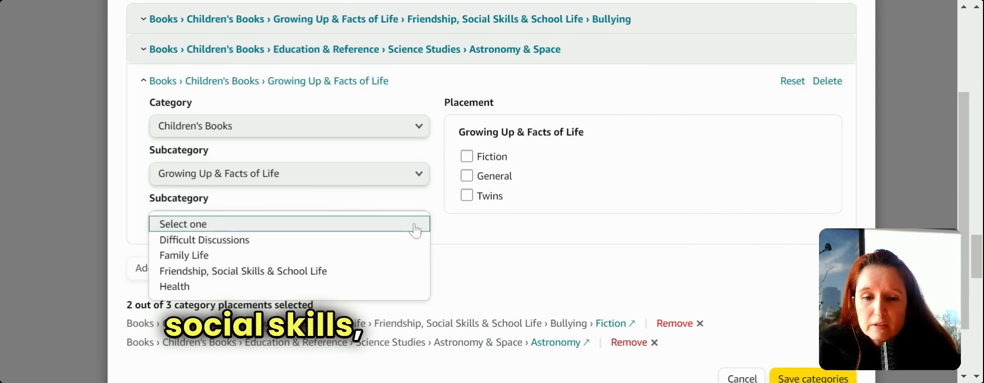
pyautogui.click(367, 271)
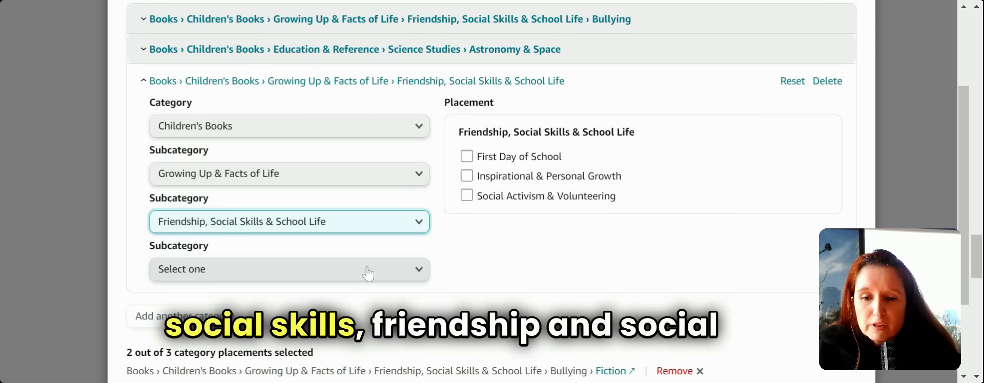
pyautogui.click(416, 271)
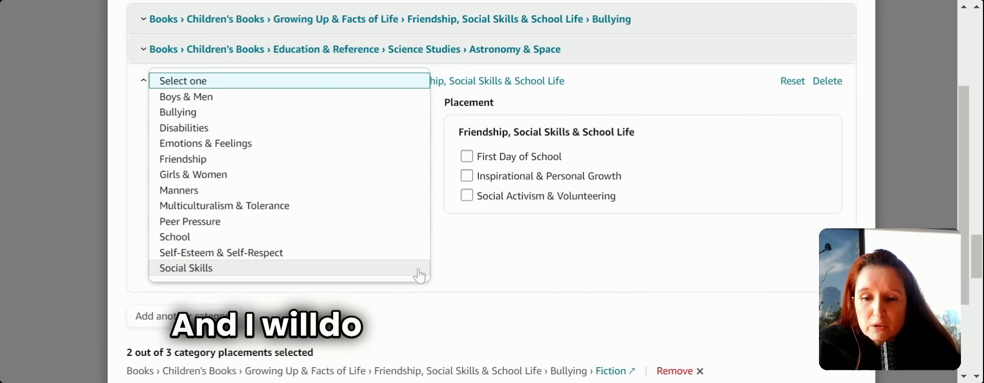
pyautogui.click(251, 253)
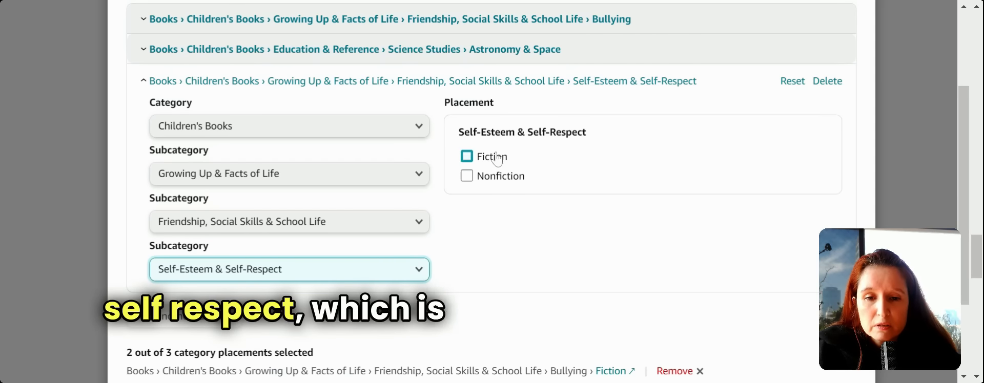
pyautogui.click(466, 156)
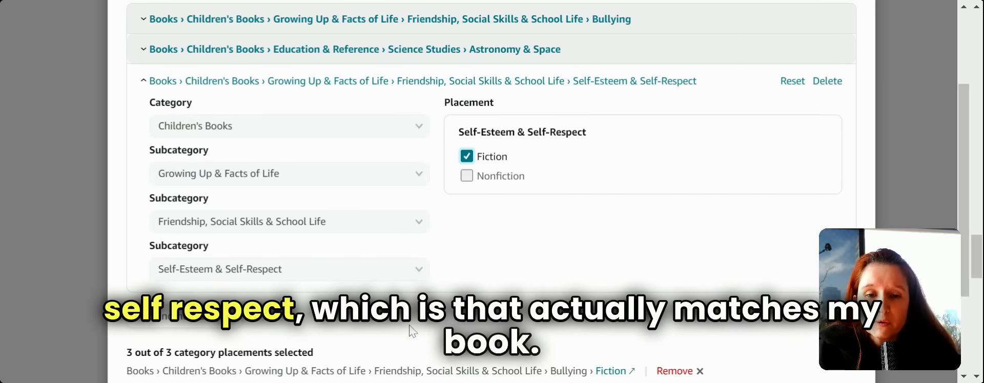
pyautogui.scroll(-3, 410, 331)
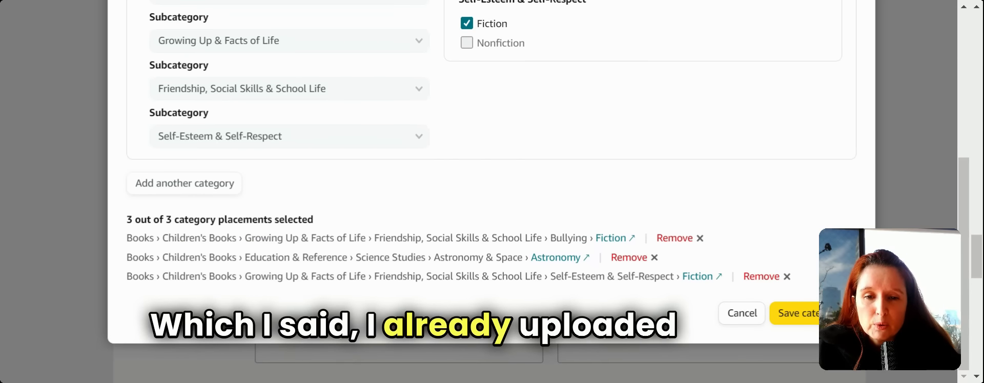
pyautogui.scroll(-1, 409, 330)
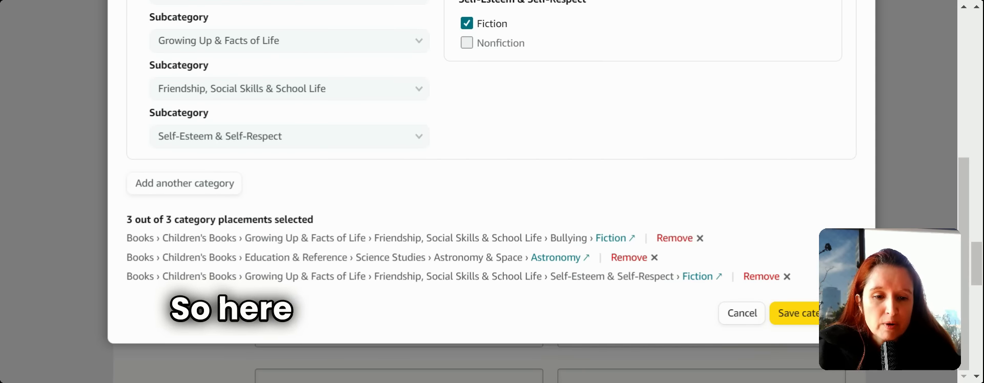
# - Save all three categories and scroll down to the empty Keywords fields
pyautogui.click(795, 313)
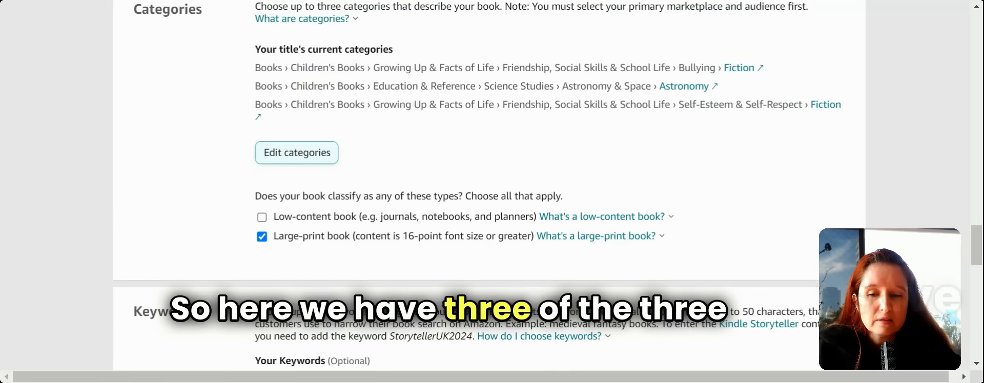
pyautogui.scroll(-1, 489, 192)
pyautogui.scroll(-4, 489, 192)
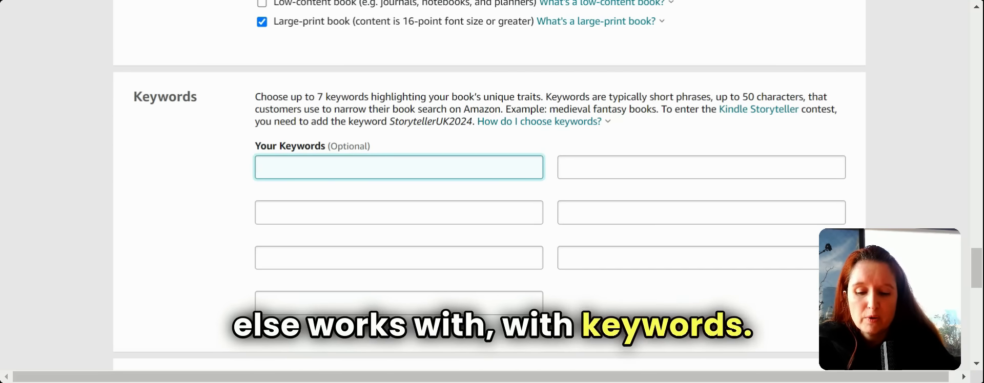
# - Enter 'childrens books 5-7' as the first keyword and '7-9' as the second
pyautogui.write('children')
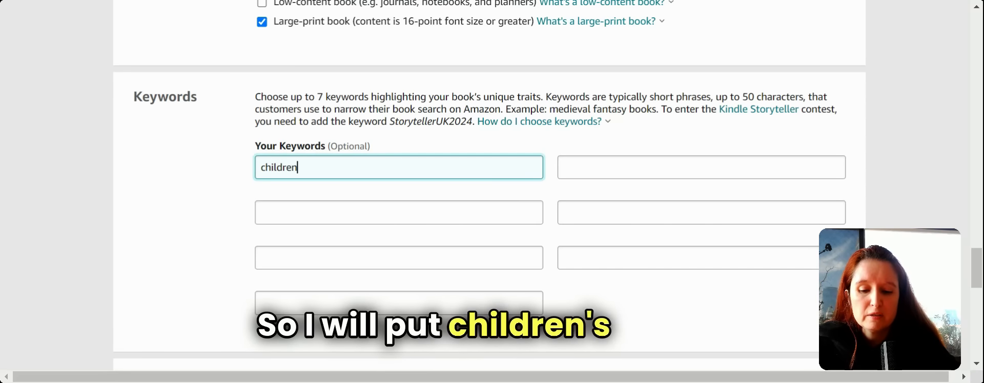
pyautogui.write('s books')
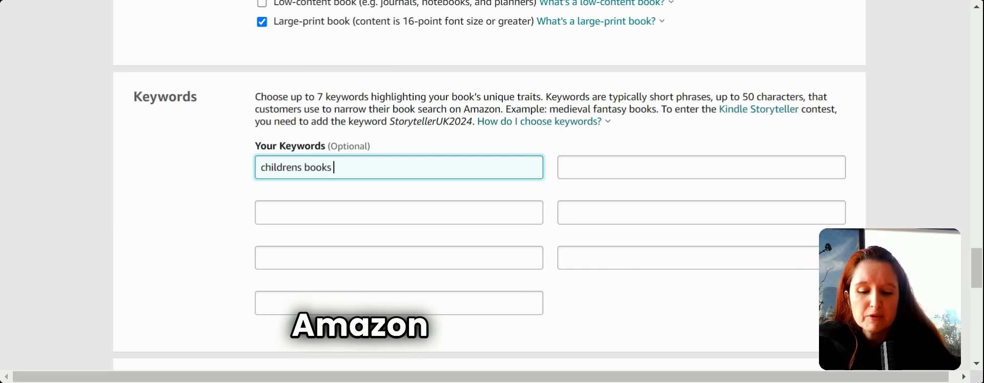
pyautogui.write(' 3')
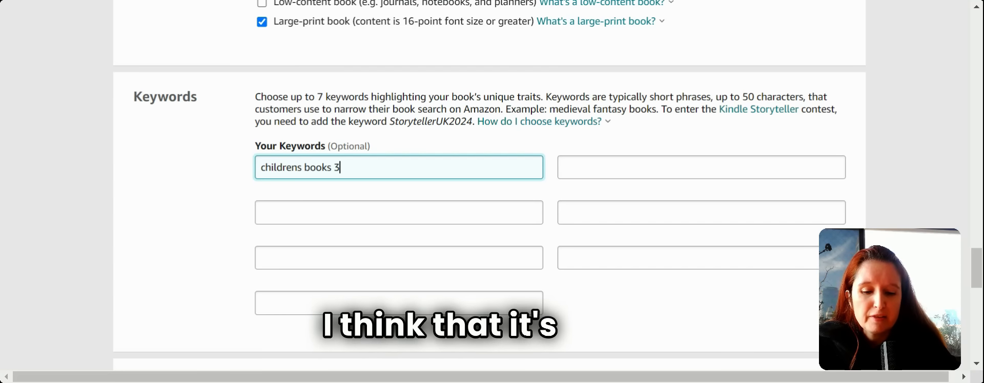
pyautogui.press('BackSpace')
pyautogui.write('5')
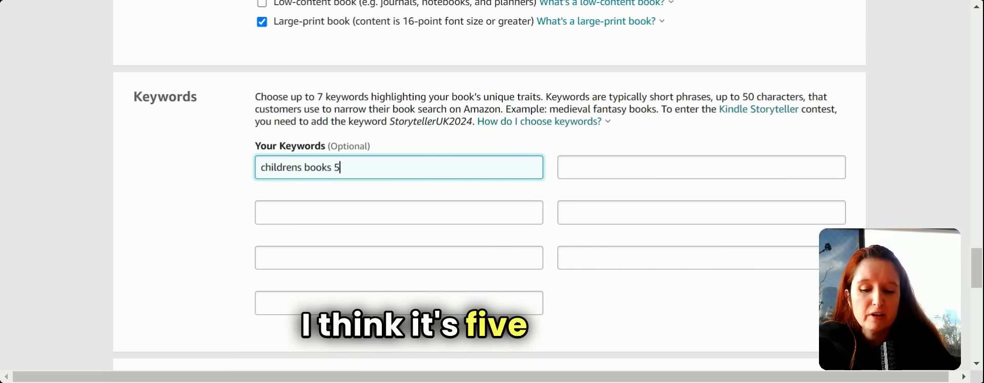
pyautogui.write('-7')
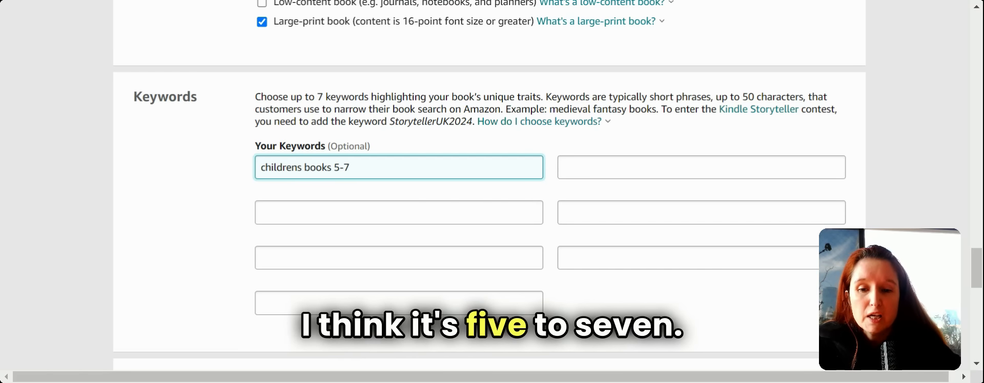
pyautogui.click(261, 212)
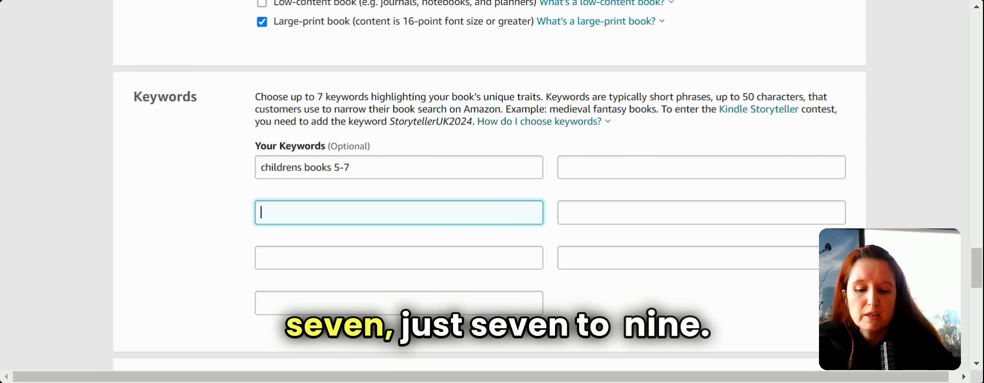
pyautogui.write('7')
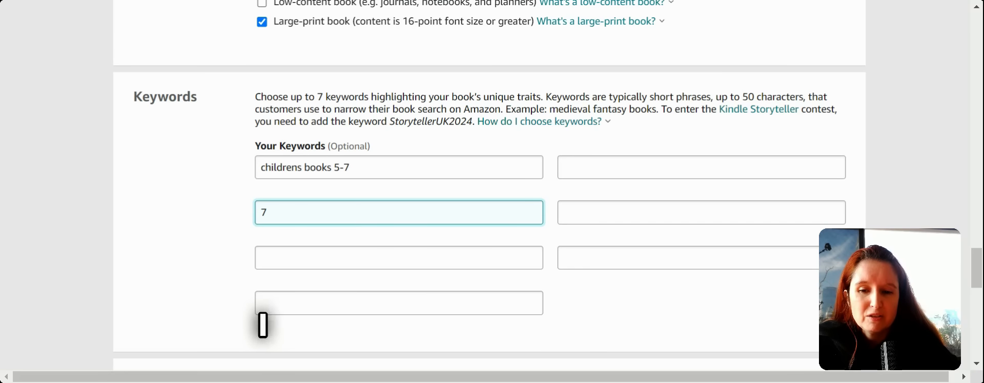
pyautogui.write('-9')
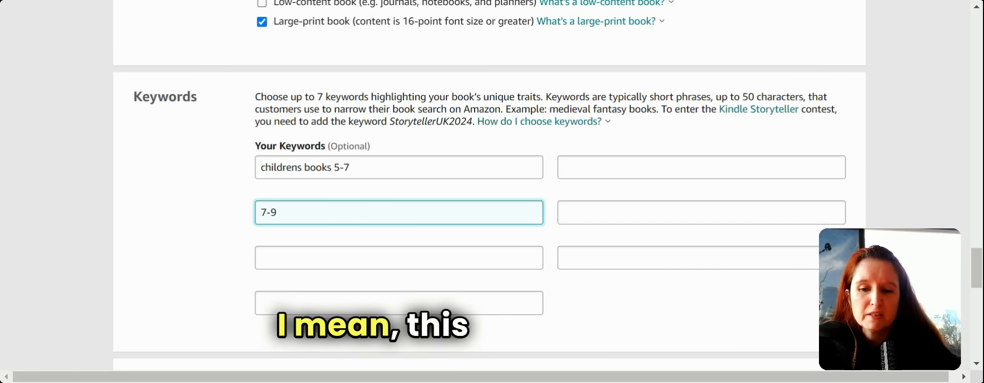
pyautogui.click(263, 257)
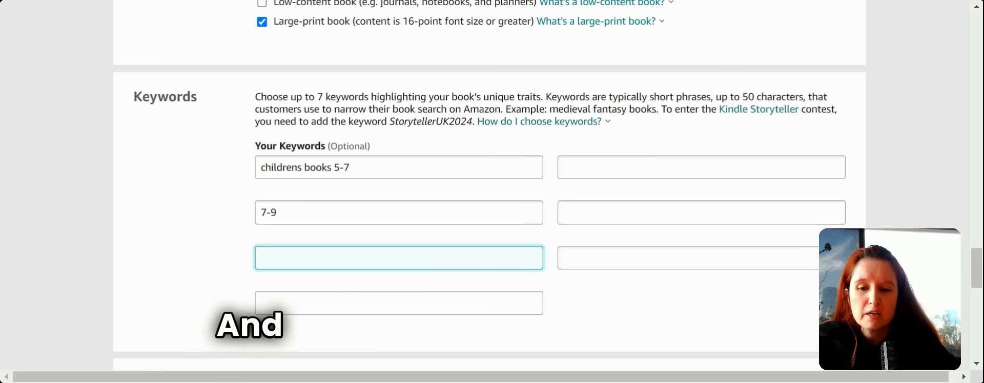
# - Fix the second keyword into a children's books 7-9 entry and finish the keyword fields
pyautogui.click(261, 213)
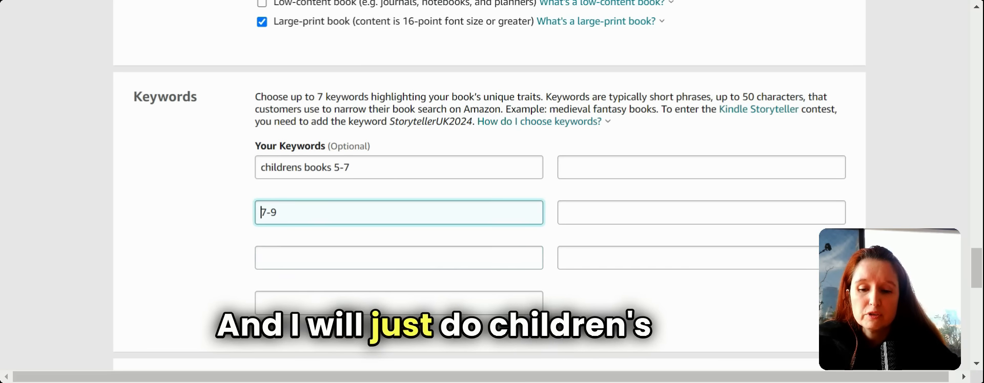
pyautogui.write('childre')
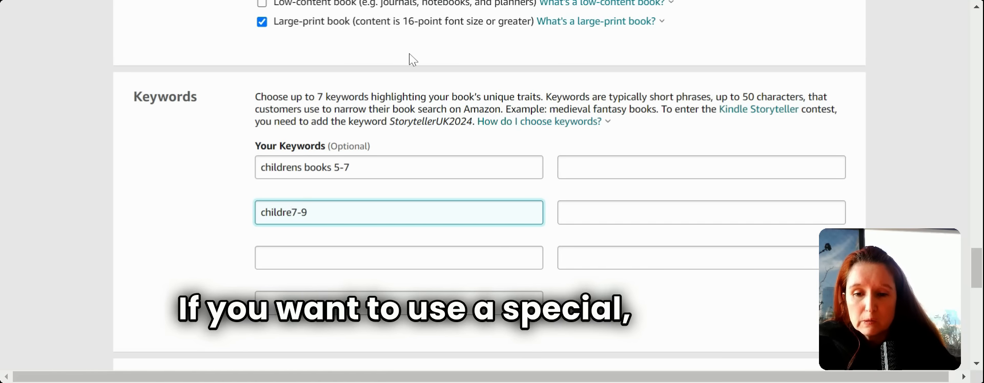
pyautogui.write('idren')
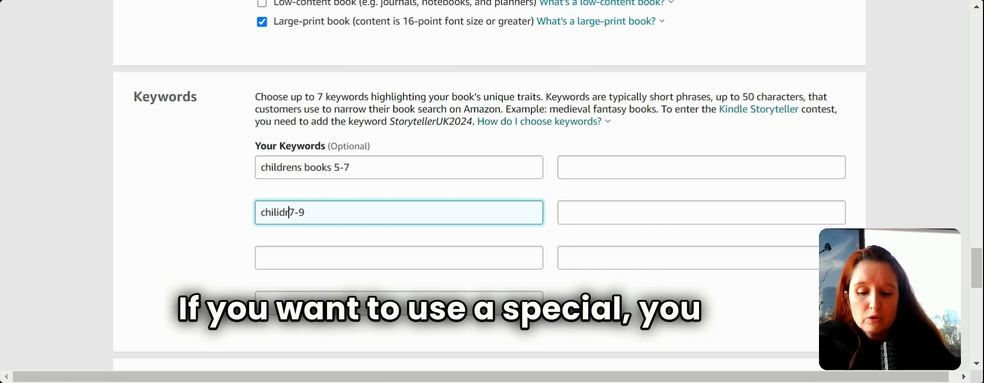
pyautogui.write('s')
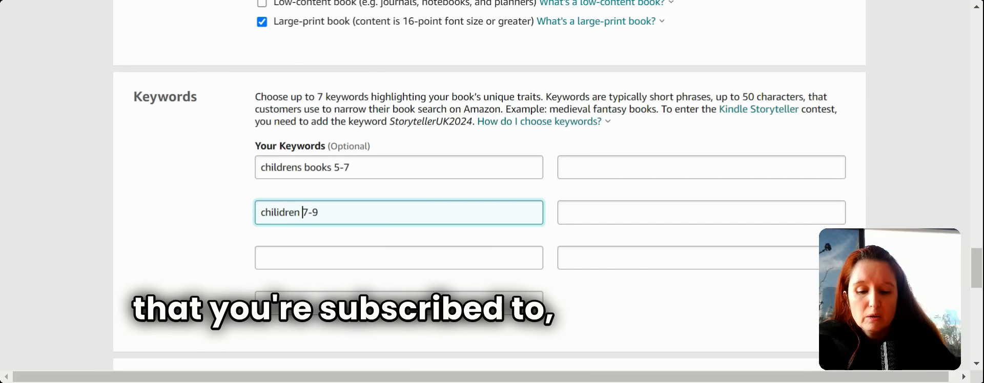
pyautogui.write('boos')
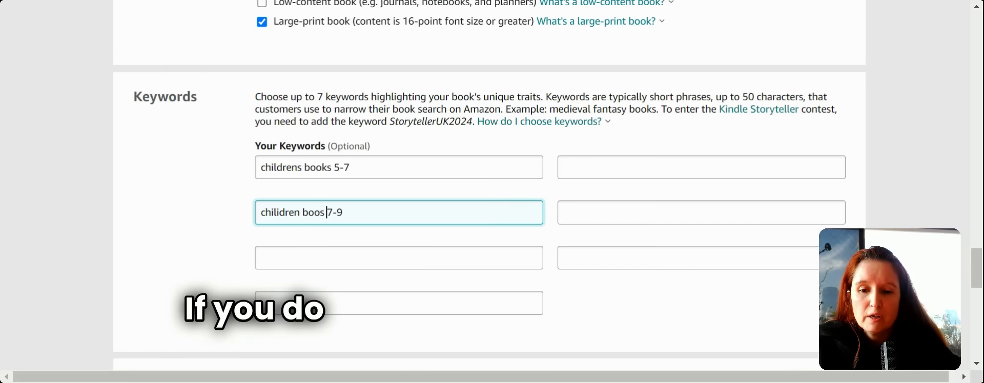
pyautogui.click(302, 253)
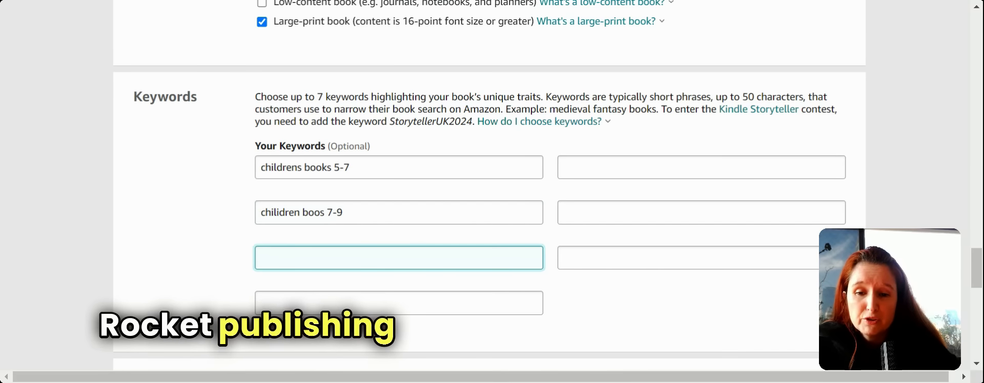
pyautogui.click(324, 213)
pyautogui.press('BackSpace')
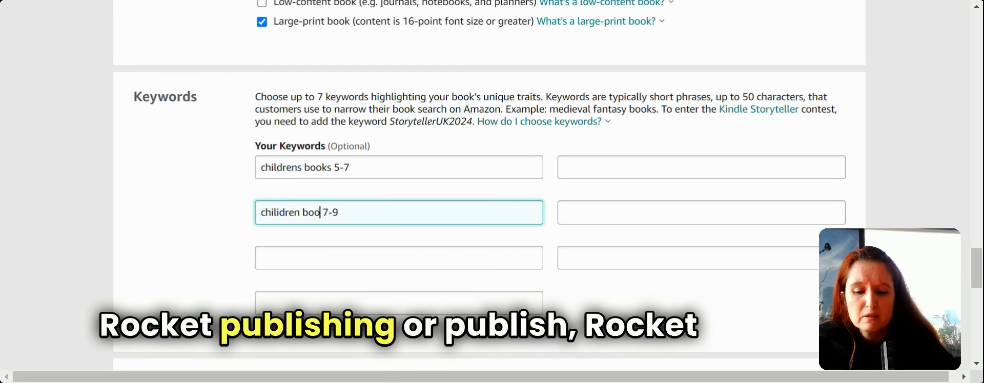
pyautogui.click(326, 258)
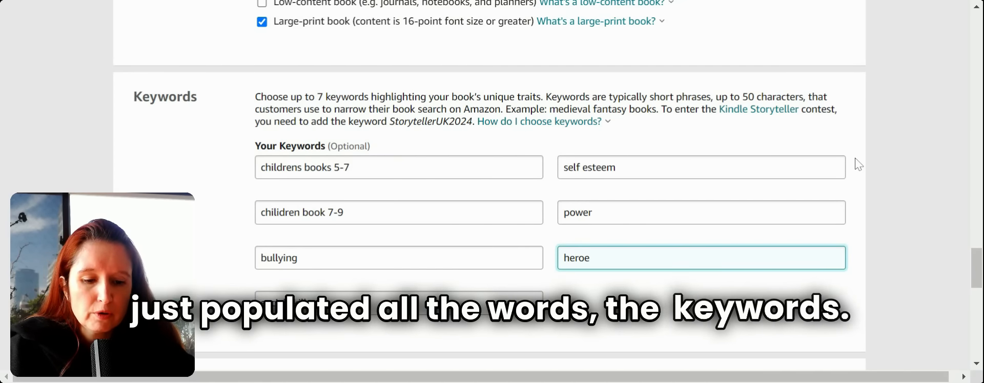
pyautogui.click(910, 134)
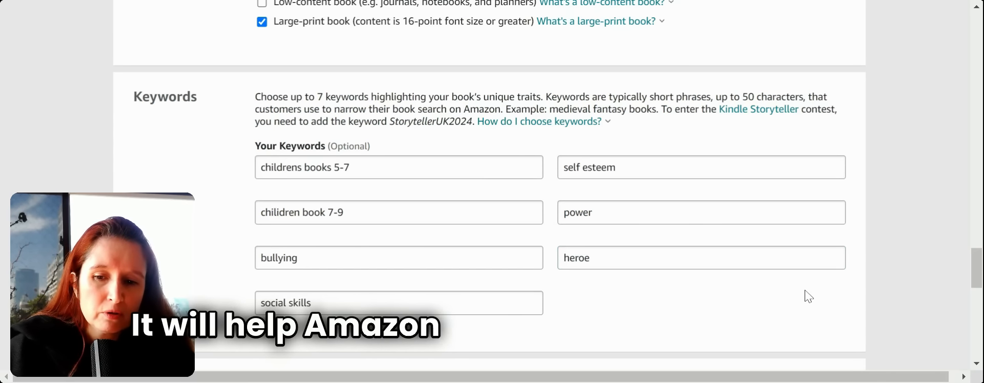
pyautogui.scroll(-1, 804, 290)
pyautogui.scroll(-5, 808, 296)
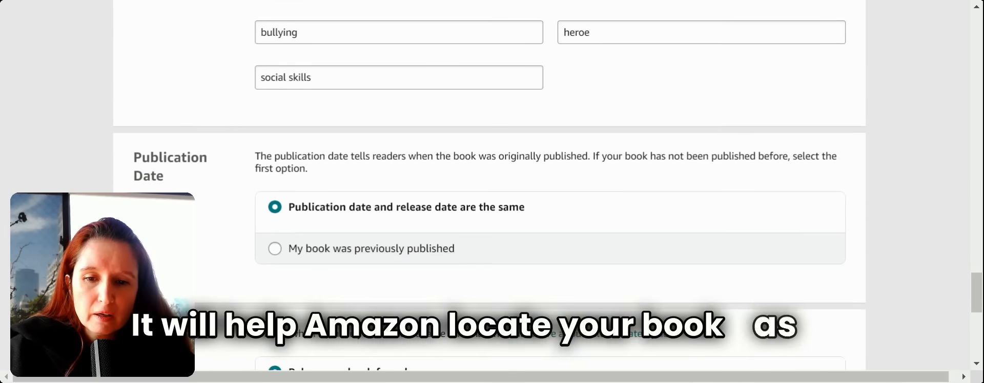
pyautogui.scroll(-2, 808, 302)
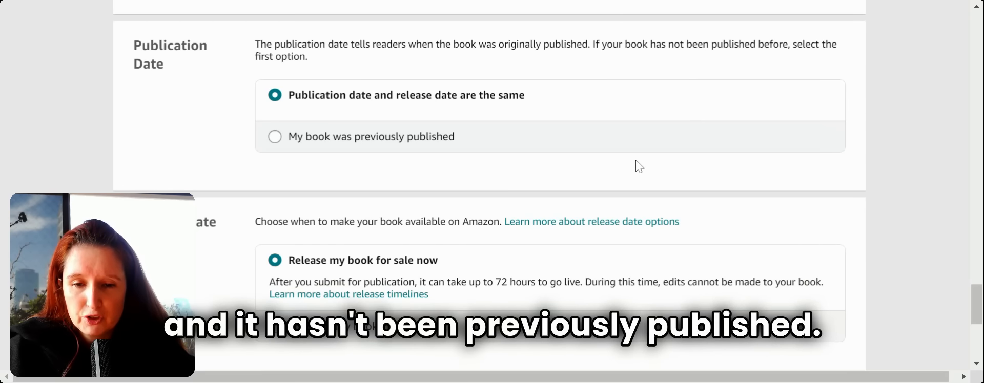
pyautogui.scroll(-3, 639, 166)
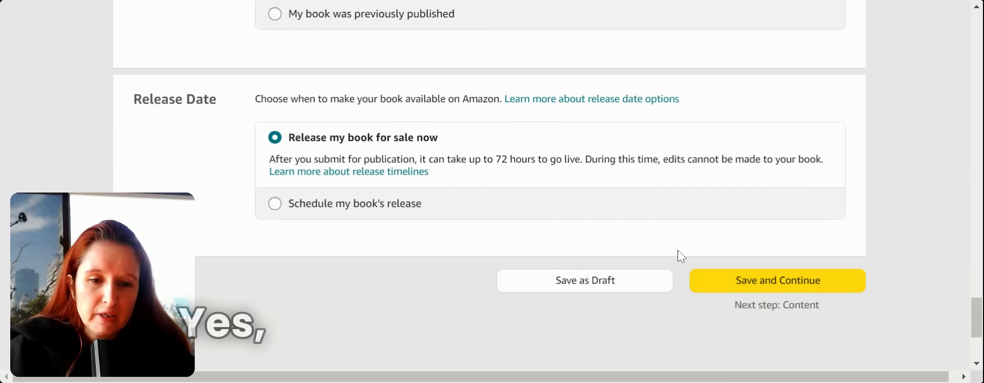
# - Save the paperback details and scroll to the ISBN and Print Options sections
pyautogui.click(749, 282)
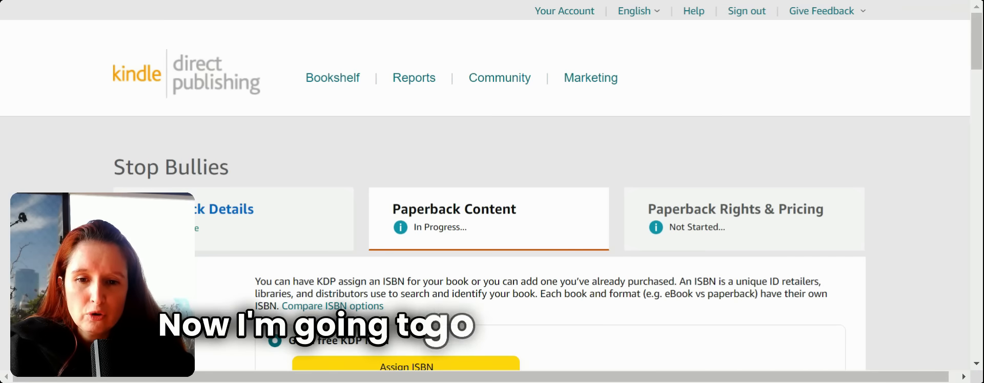
pyautogui.scroll(-4, 490, 195)
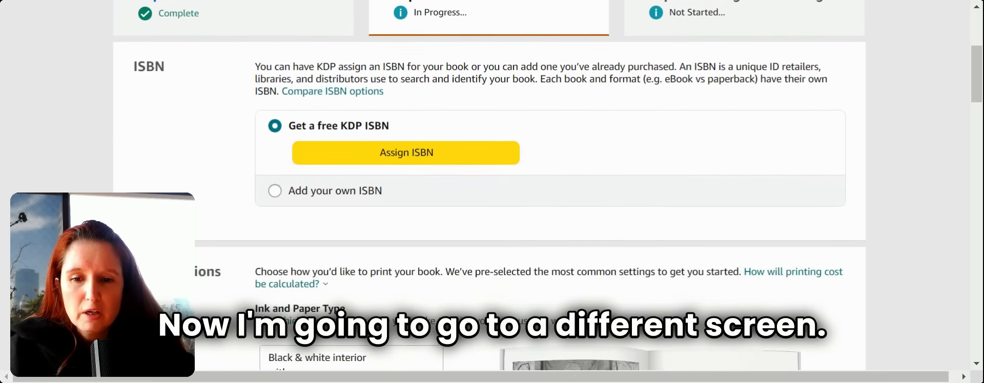
pyautogui.scroll(-1, 491, 195)
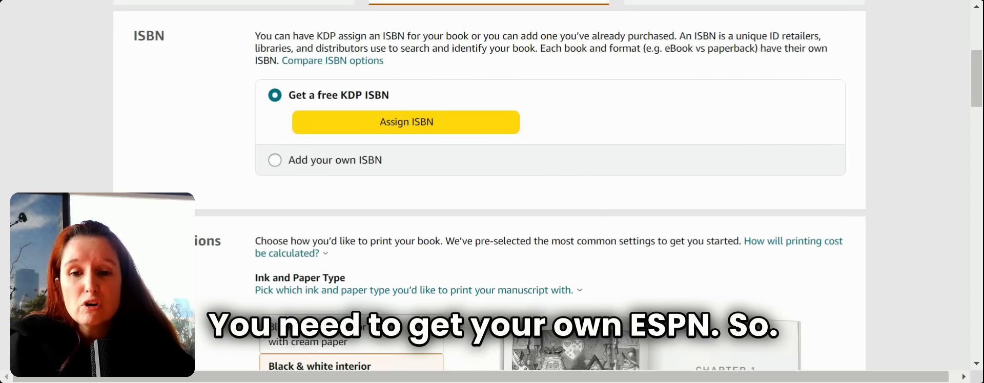
# - Choose premium colour interior on white paper for the paperback
pyautogui.scroll(-2, 550, 205)
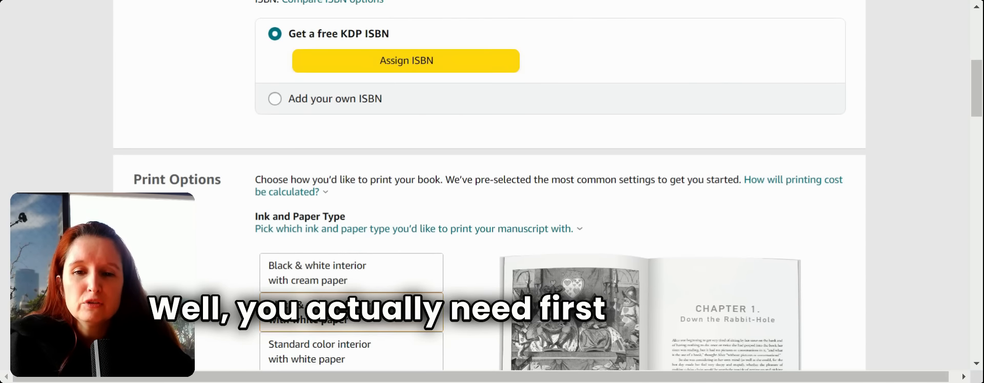
pyautogui.scroll(1, 549, 205)
pyautogui.scroll(-1, 550, 205)
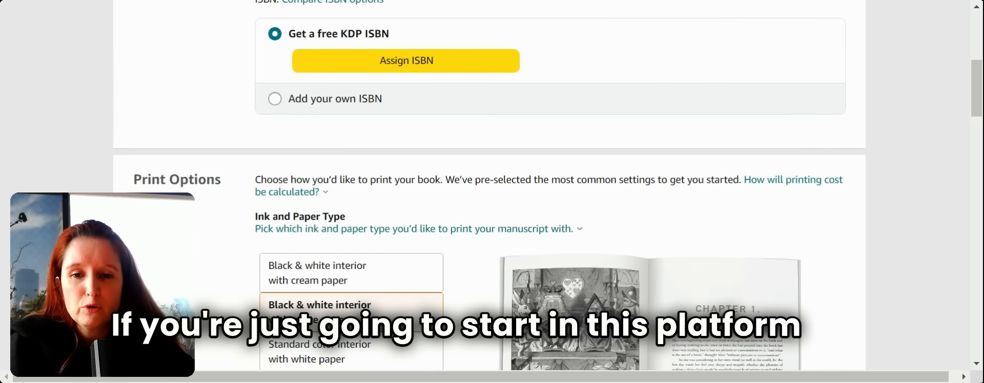
pyautogui.scroll(-1, 549, 76)
pyautogui.scroll(-3, 549, 77)
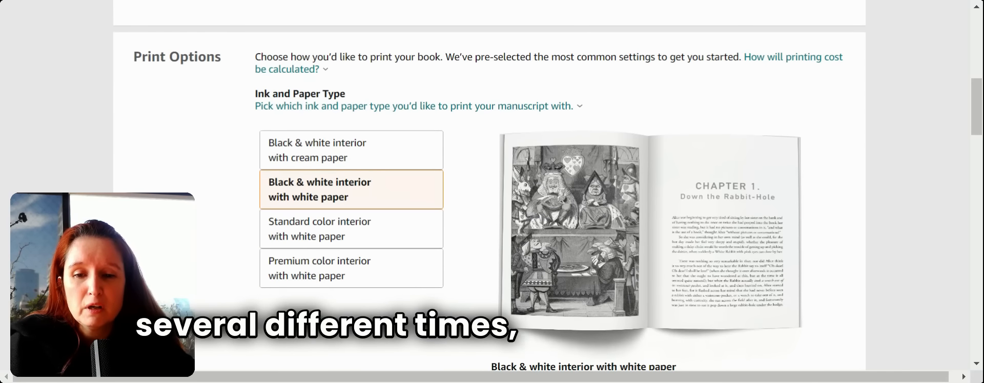
pyautogui.scroll(-2, 550, 77)
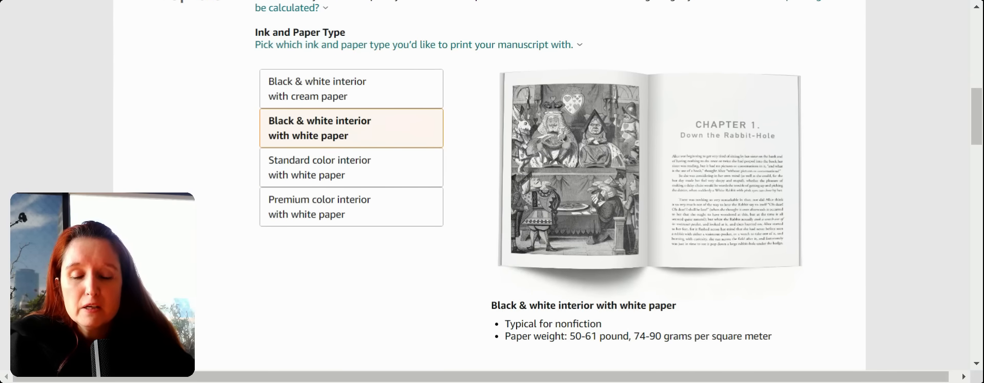
pyautogui.scroll(1, 550, 77)
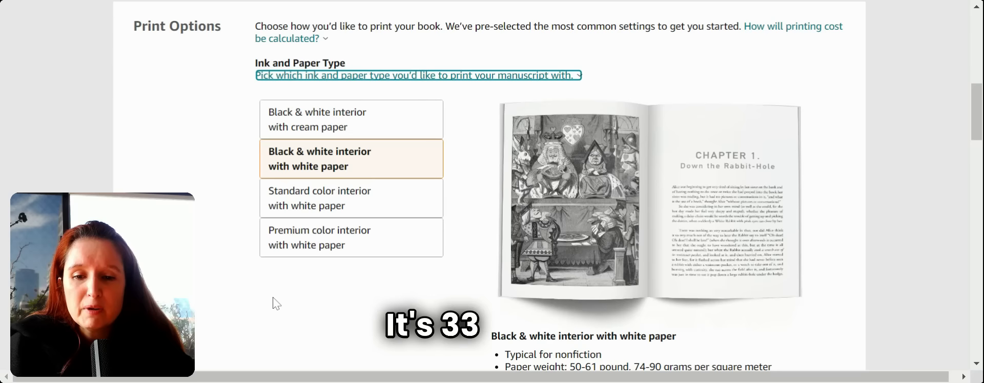
pyautogui.scroll(-1, 278, 300)
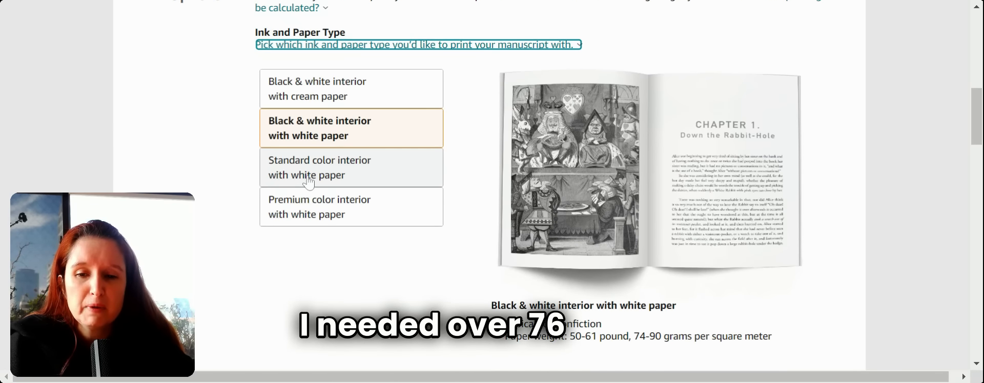
pyautogui.click(314, 223)
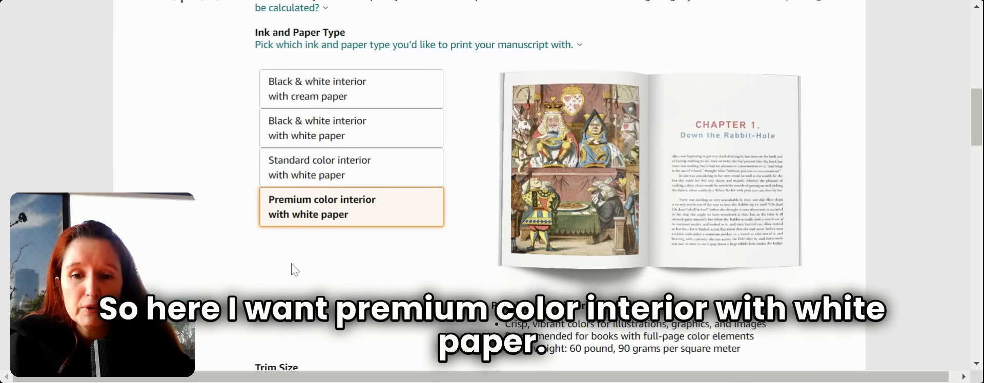
# - Set the trim size to 8.5 x 8.5 in and enable Bleed (PDF only)
pyautogui.scroll(-1, 294, 270)
pyautogui.scroll(-5, 295, 270)
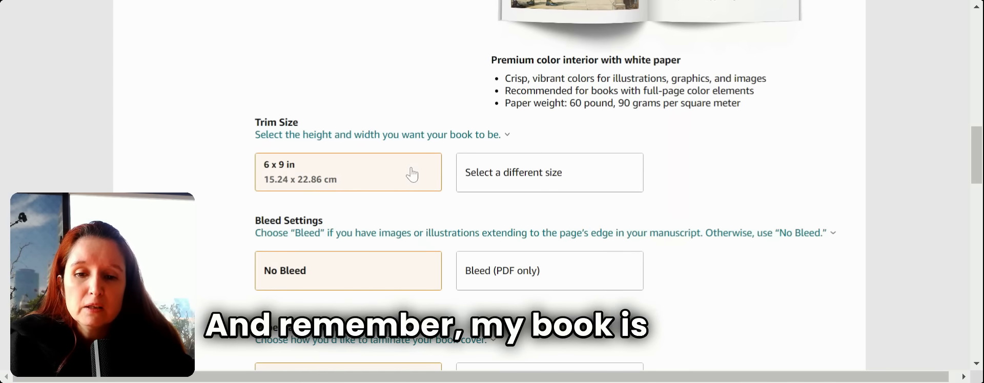
pyautogui.click(535, 186)
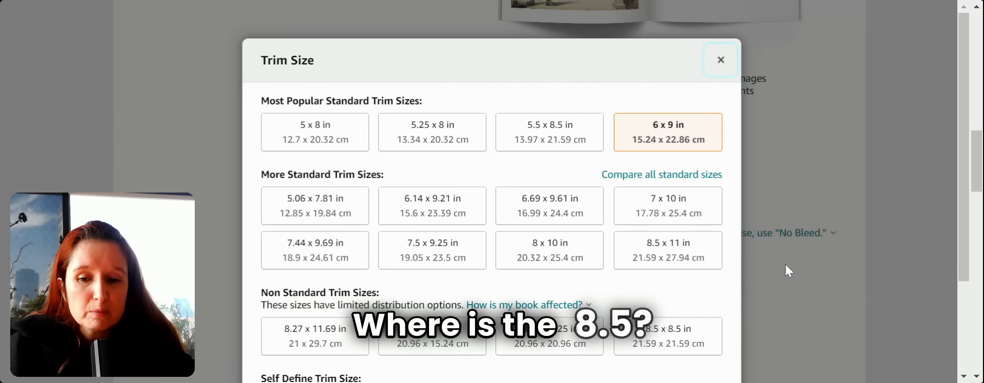
pyautogui.scroll(-1, 785, 264)
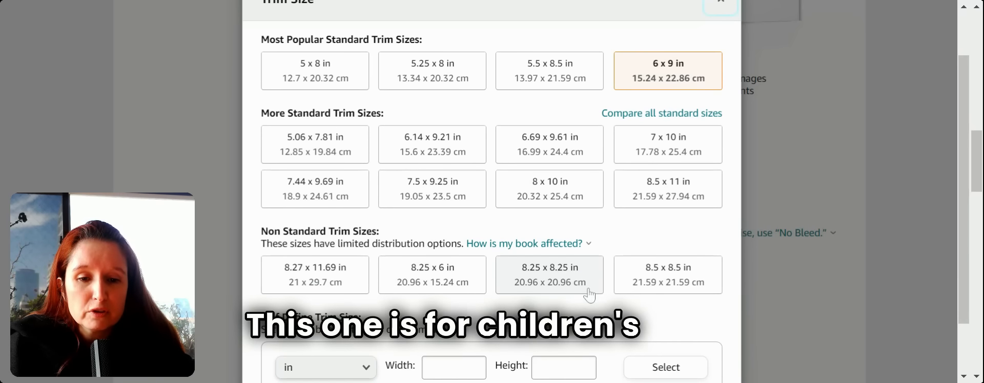
pyautogui.click(662, 287)
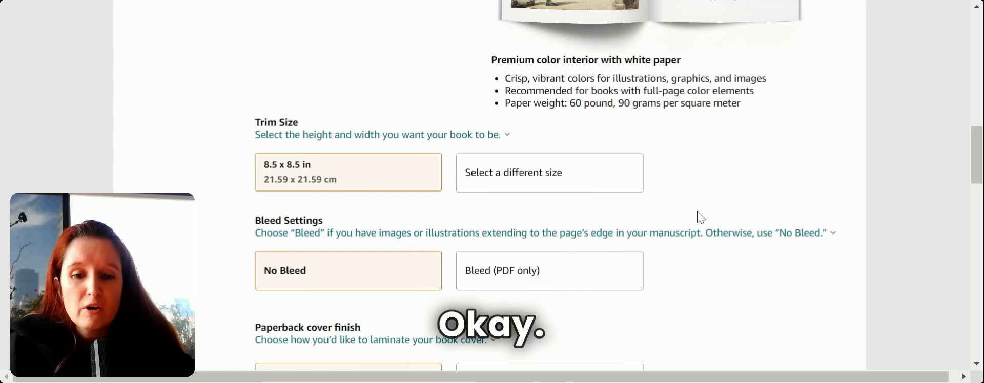
pyautogui.click(272, 233)
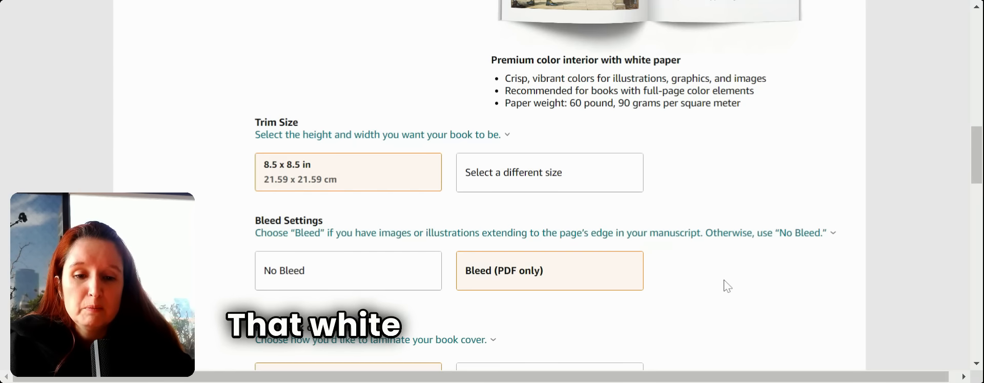
# - Switch the paperback cover finish from matte to Glossy
pyautogui.scroll(-3, 727, 286)
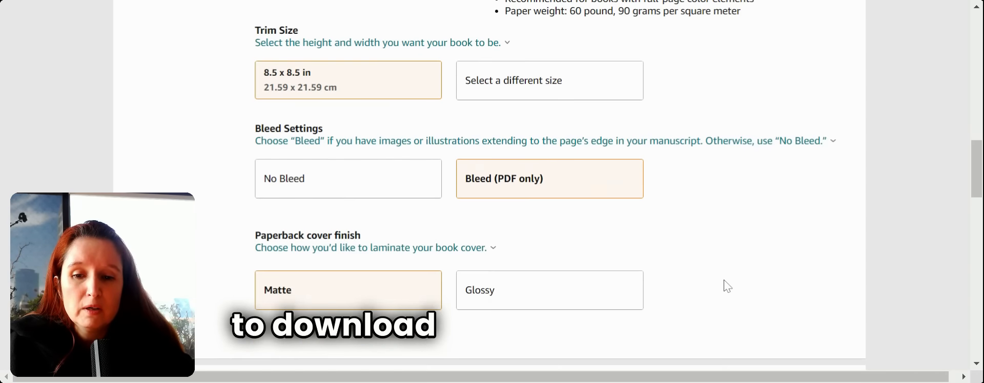
pyautogui.scroll(-1, 587, 179)
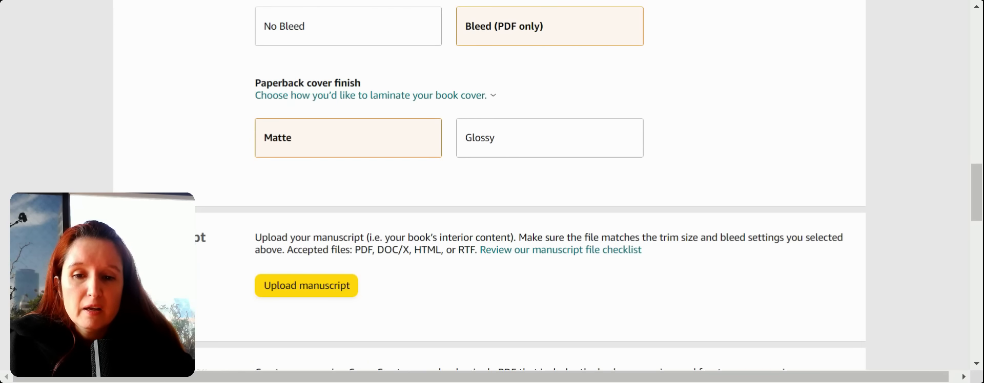
pyautogui.click(486, 138)
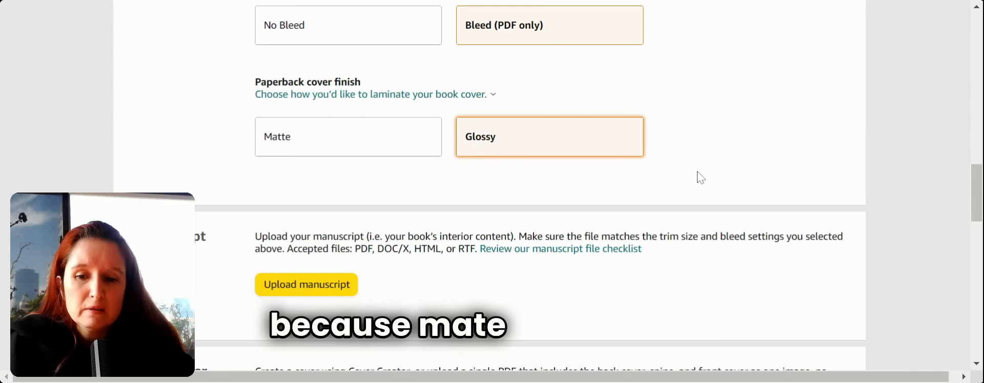
pyautogui.scroll(-3, 699, 176)
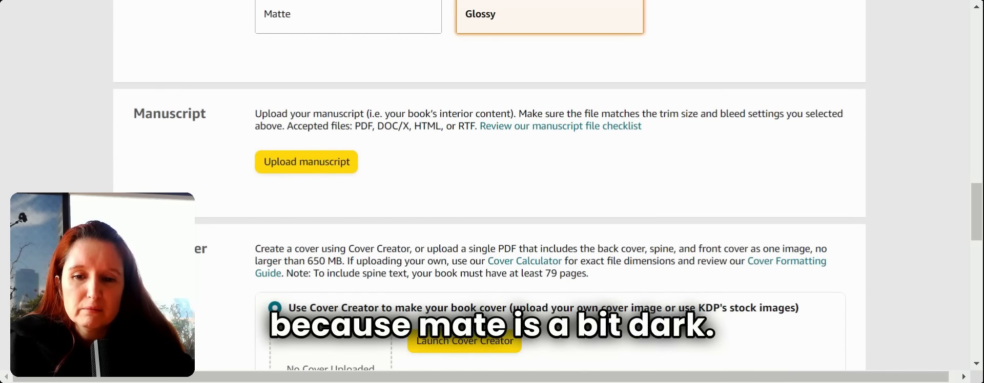
pyautogui.scroll(-1, 490, 185)
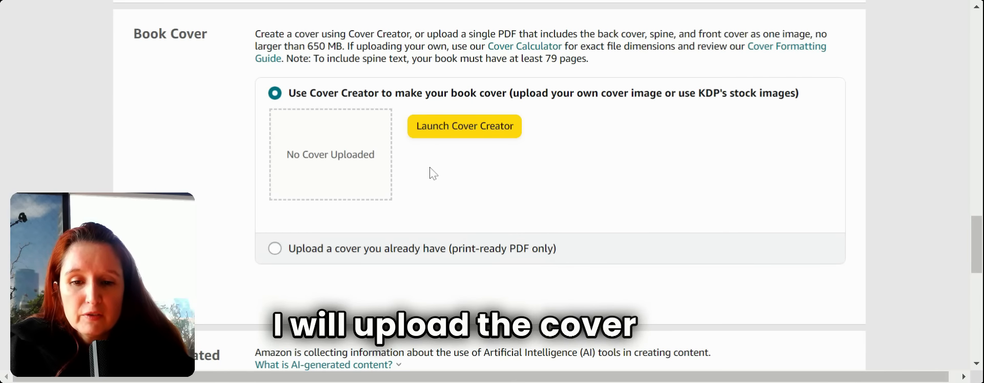
# - Select 'Upload a cover you already have (print-ready PDF only)' in the Book Cover section
pyautogui.click(334, 256)
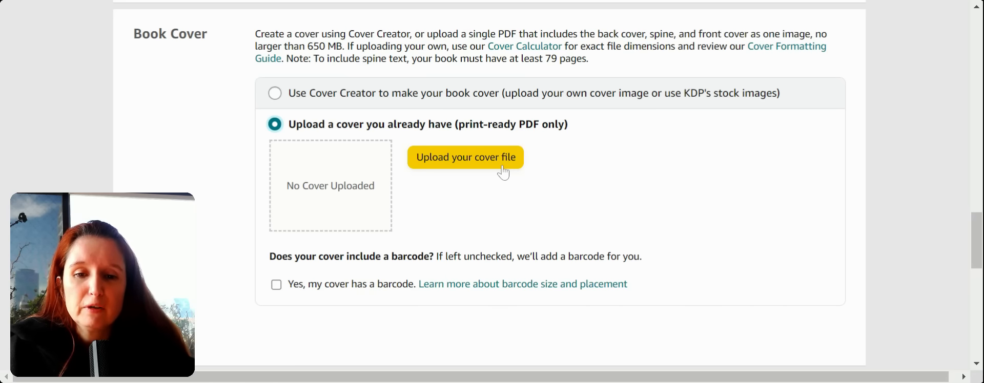
pyautogui.scroll(1, 728, 264)
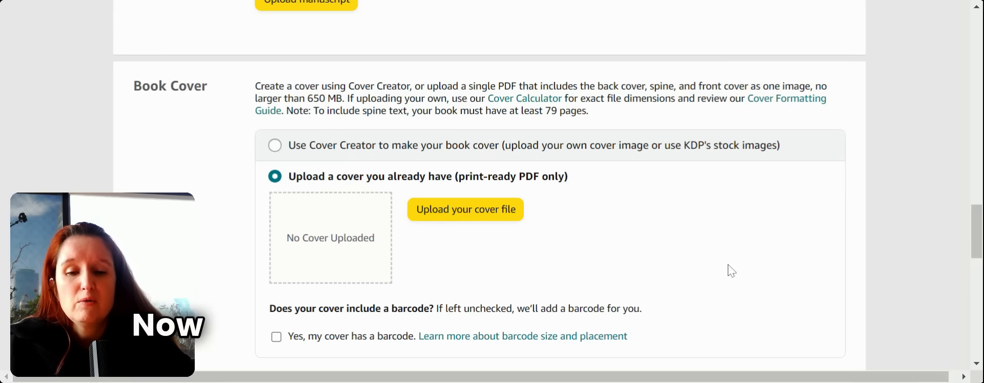
pyautogui.scroll(-6, 731, 271)
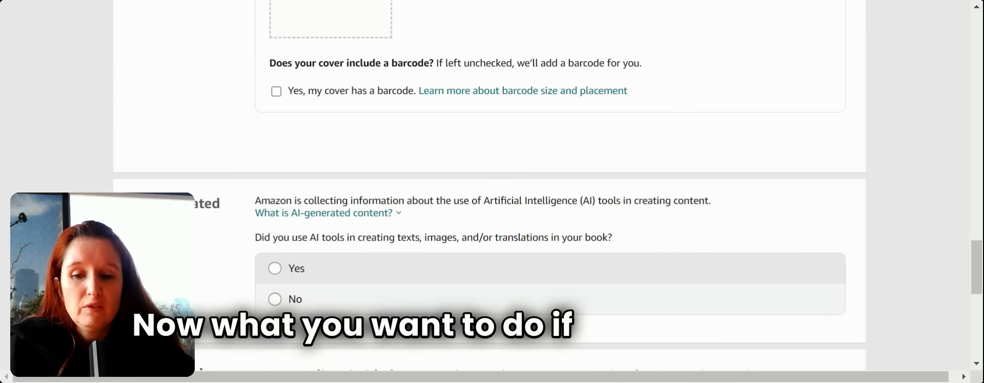
pyautogui.scroll(-1, 547, 185)
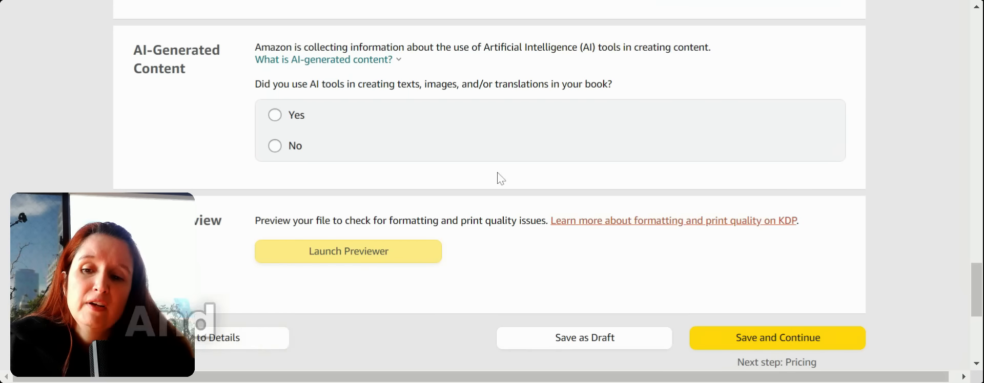
# - Answer Yes to using AI tools and set AI-generated text to None
pyautogui.click(273, 115)
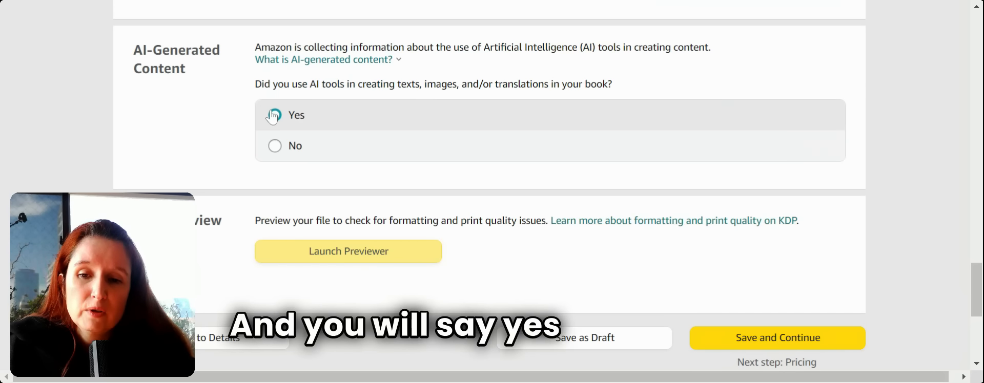
pyautogui.click(274, 115)
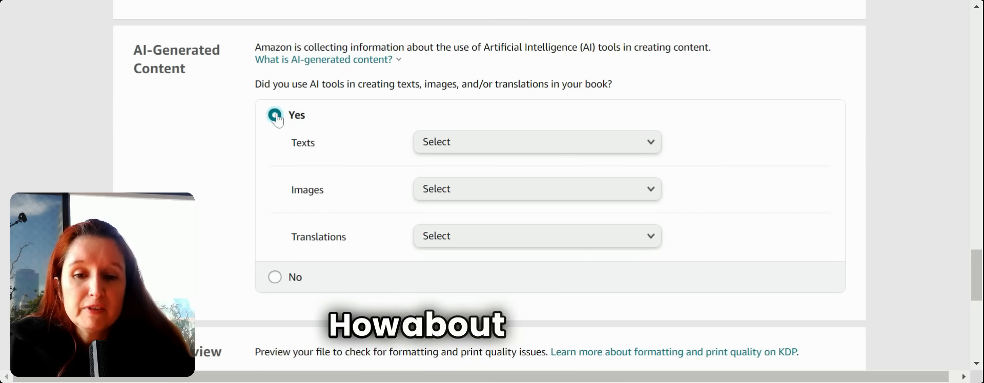
pyautogui.click(647, 144)
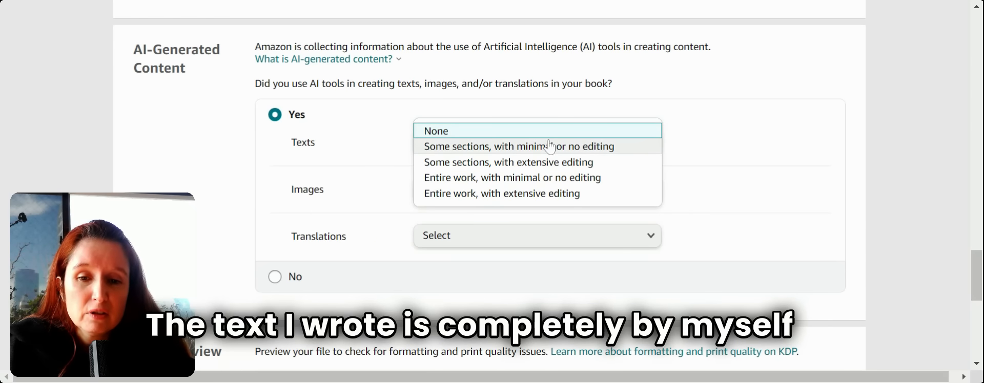
pyautogui.click(433, 137)
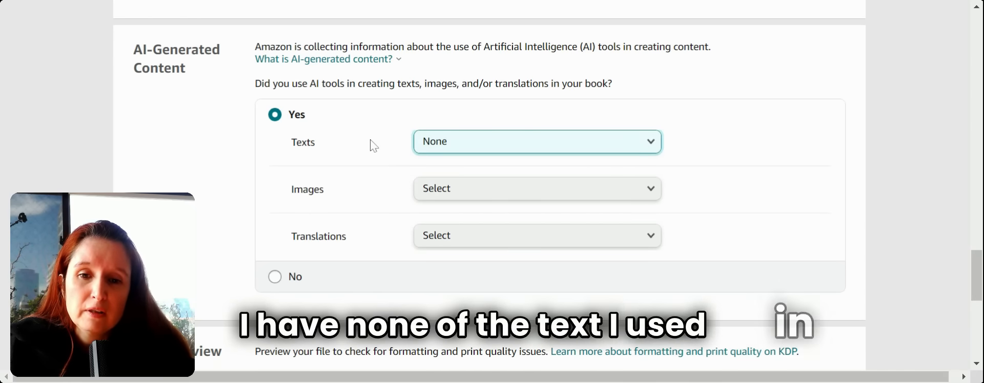
# - Declare many AI-generated images with extensive editing, made with ChatGPT
pyautogui.click(650, 188)
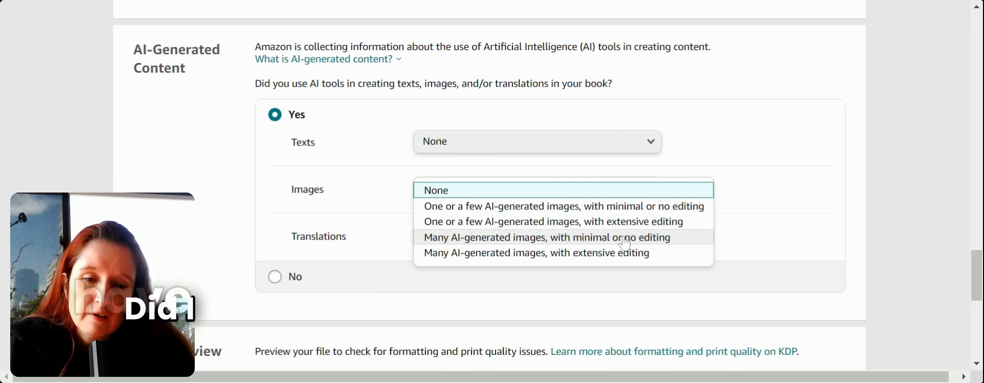
pyautogui.click(593, 255)
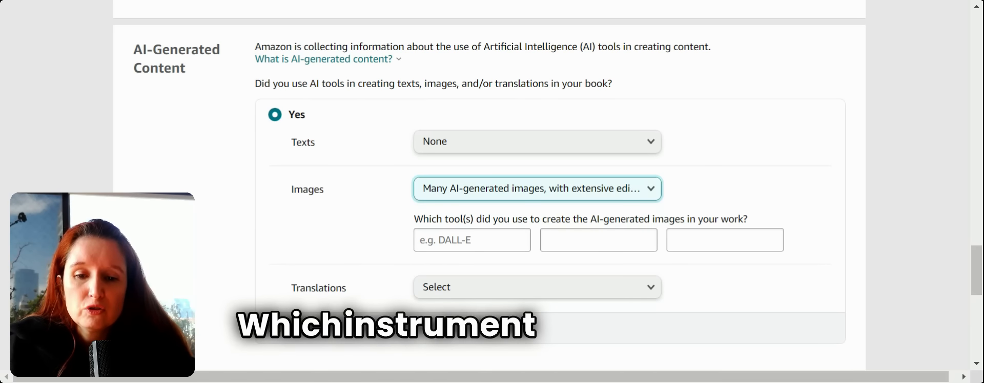
pyautogui.click(471, 240)
pyautogui.write('C')
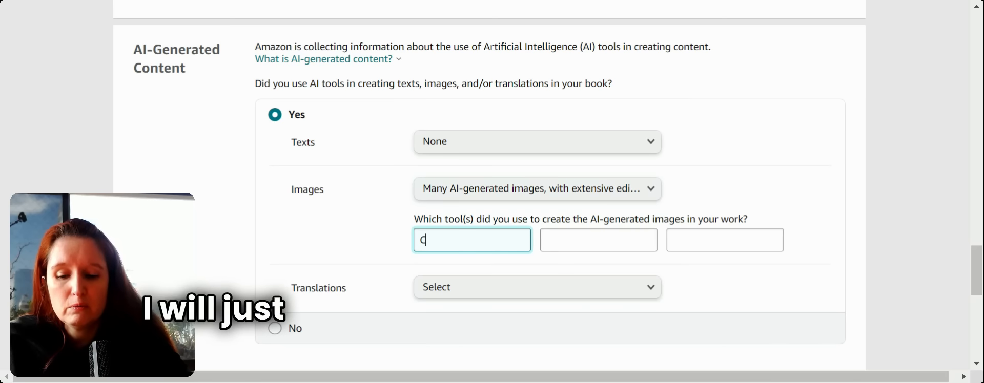
pyautogui.write('hatGPT')
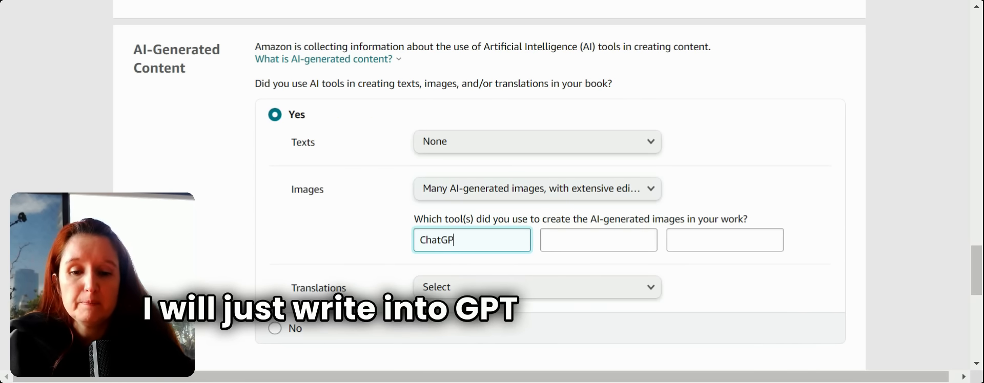
# - Set AI-generated translations to None
pyautogui.click(650, 288)
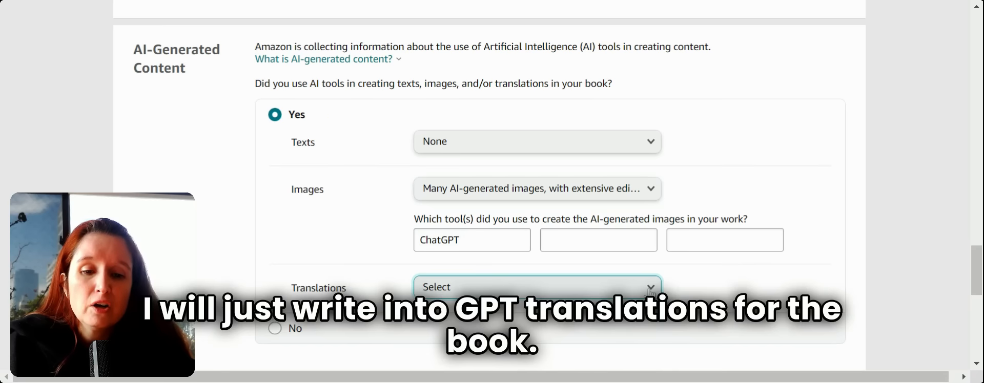
pyautogui.click(649, 289)
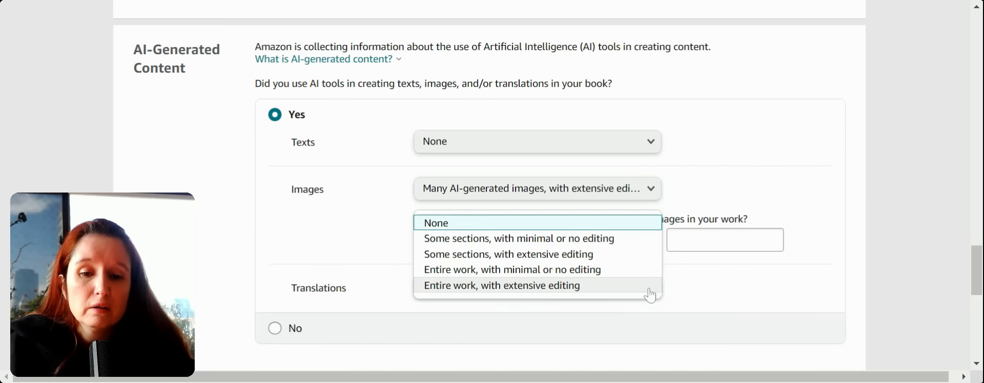
pyautogui.click(580, 226)
pyautogui.click(824, 276)
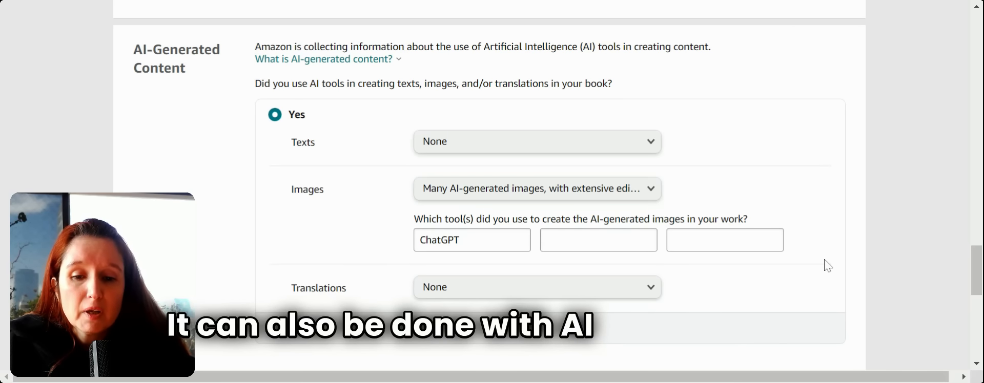
pyautogui.scroll(-5, 827, 265)
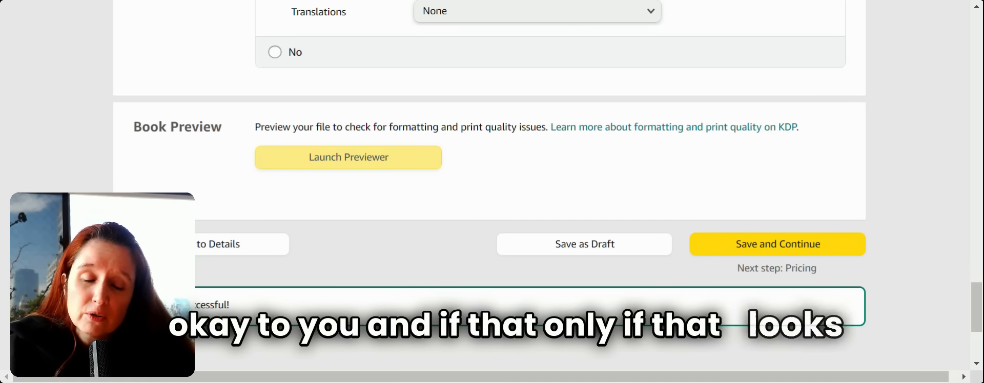
# - Save the paperback content settings and continue back to the bookshelf
pyautogui.click(742, 262)
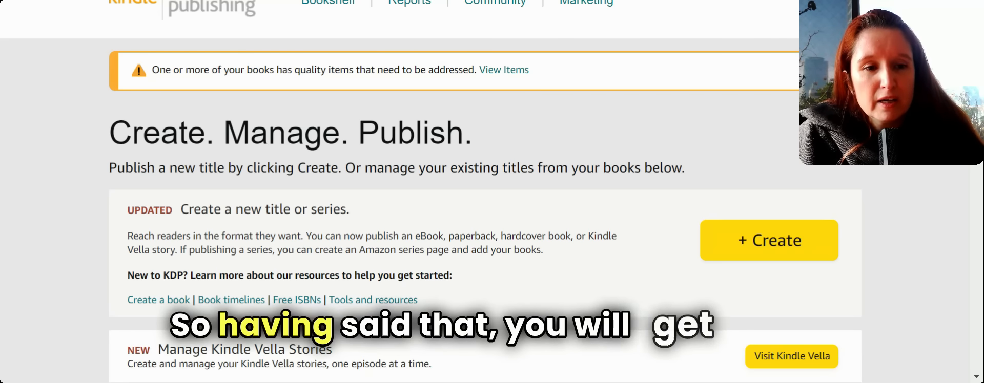
pyautogui.scroll(-1, 430, 205)
pyautogui.scroll(-10, 430, 205)
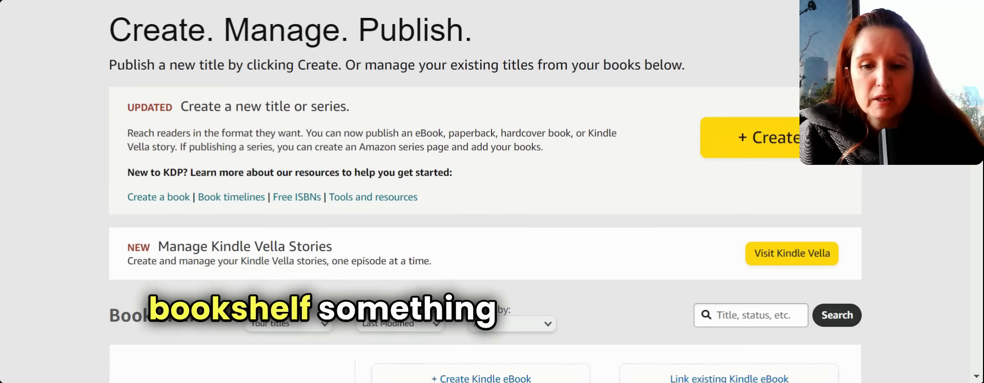
pyautogui.scroll(-4, 430, 205)
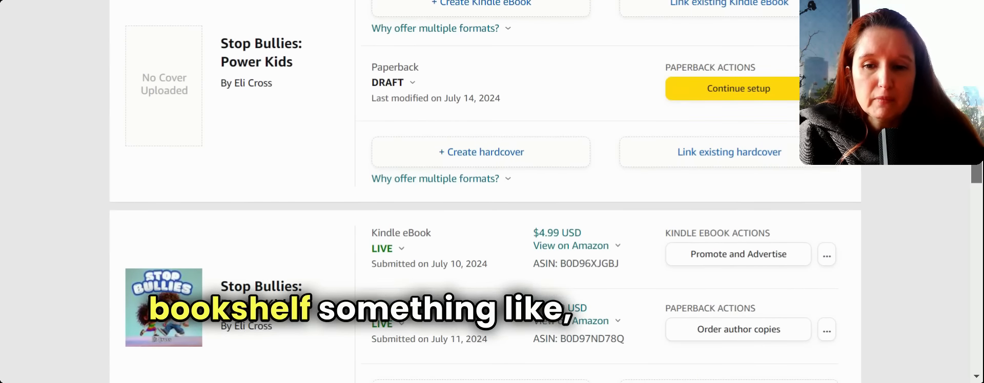
pyautogui.scroll(1, 485, 205)
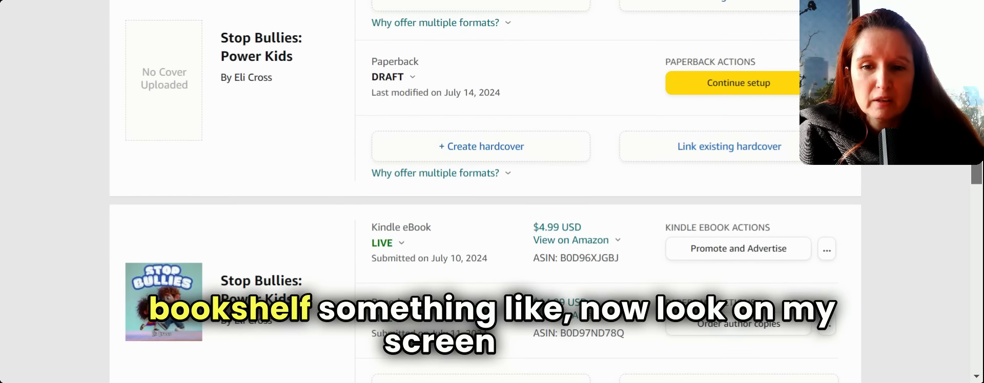
pyautogui.scroll(-1, 485, 205)
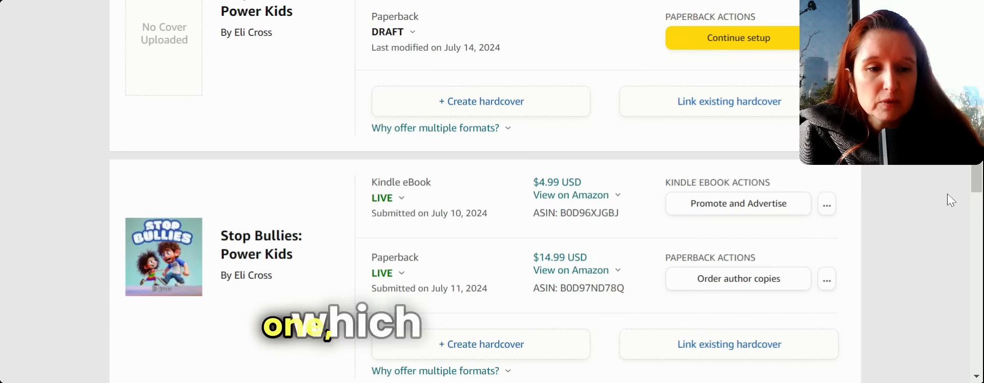
pyautogui.scroll(-7, 484, 192)
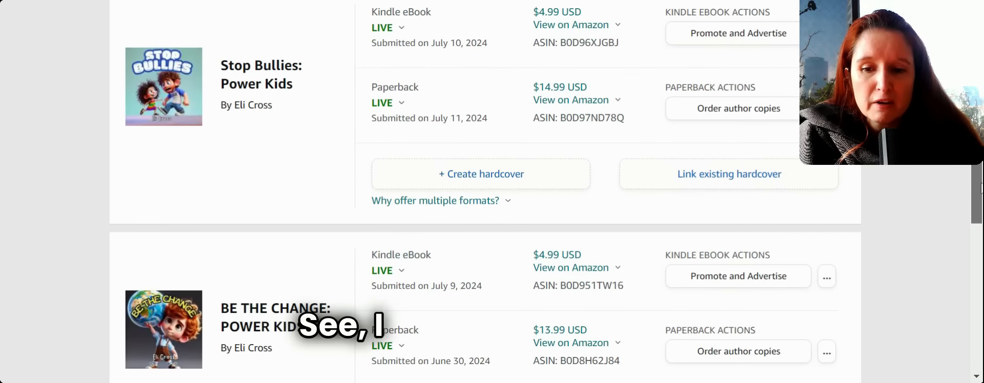
pyautogui.scroll(-3, 484, 192)
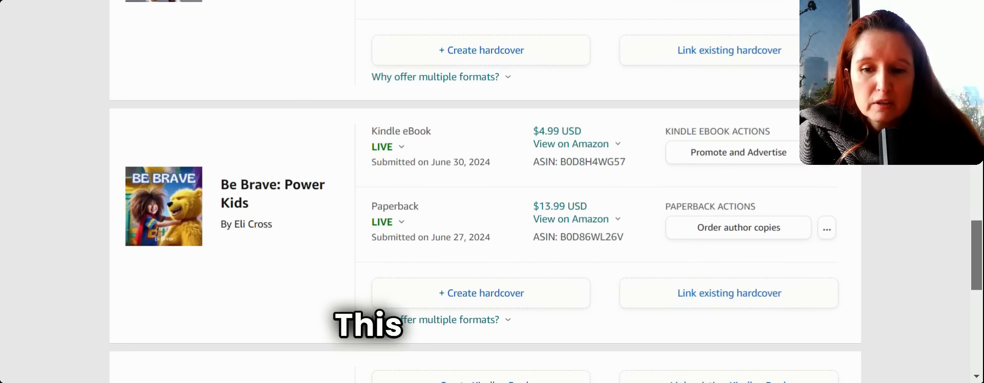
pyautogui.scroll(6, 485, 191)
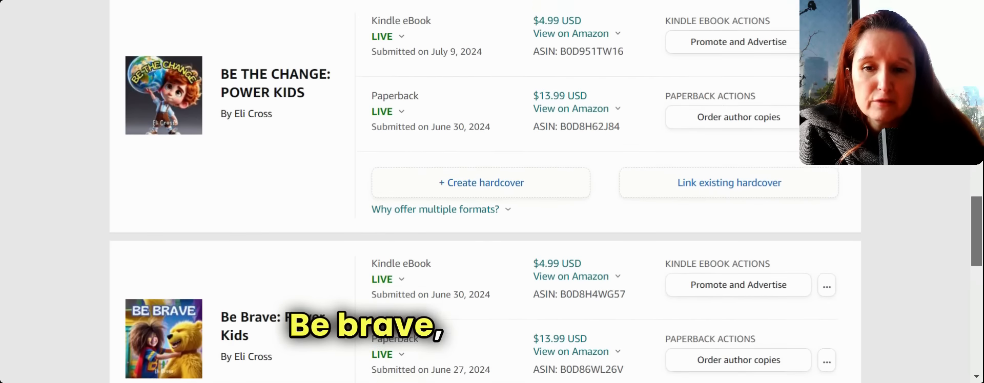
pyautogui.scroll(3, 485, 192)
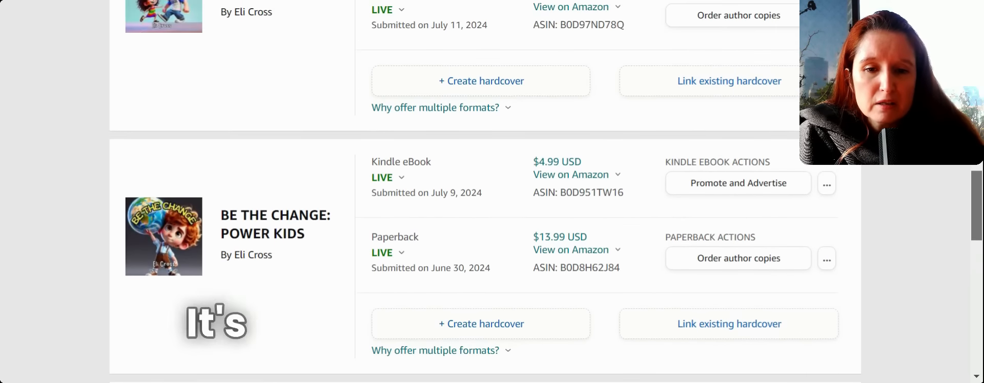
pyautogui.scroll(2, 623, 220)
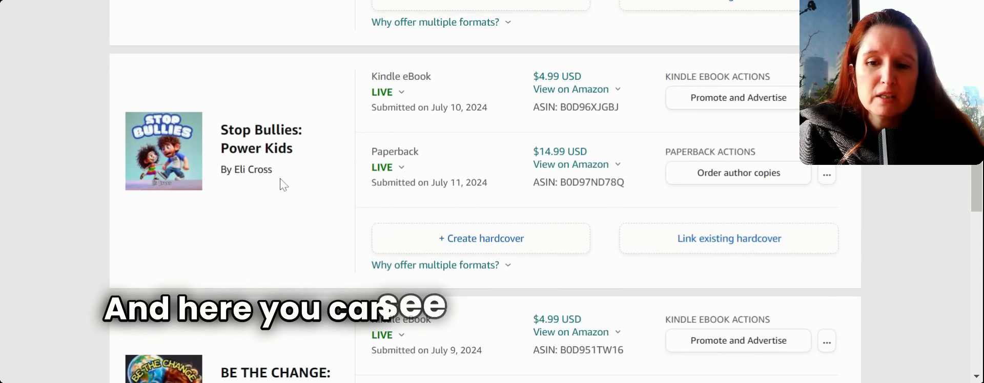
pyautogui.scroll(5, 219, 169)
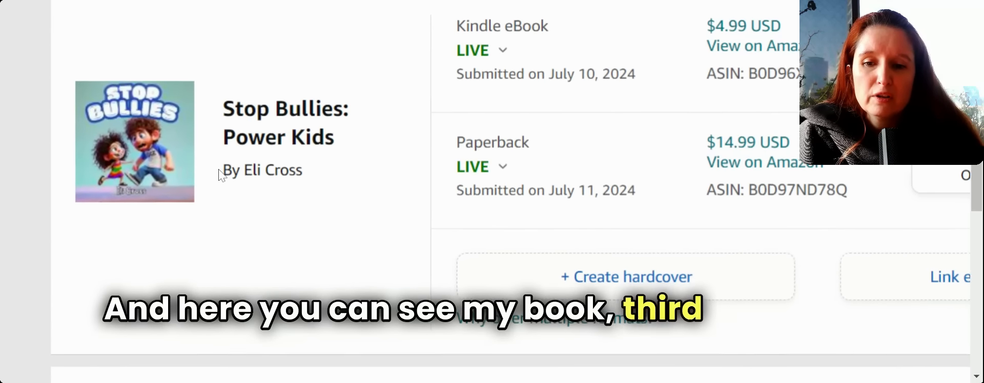
pyautogui.hscroll(3, 485, 192)
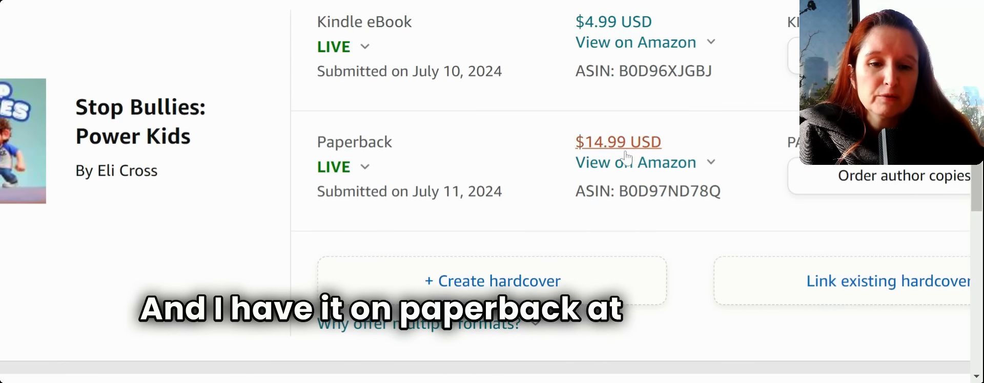
pyautogui.click(631, 161)
pyautogui.moveTo(637, 165)
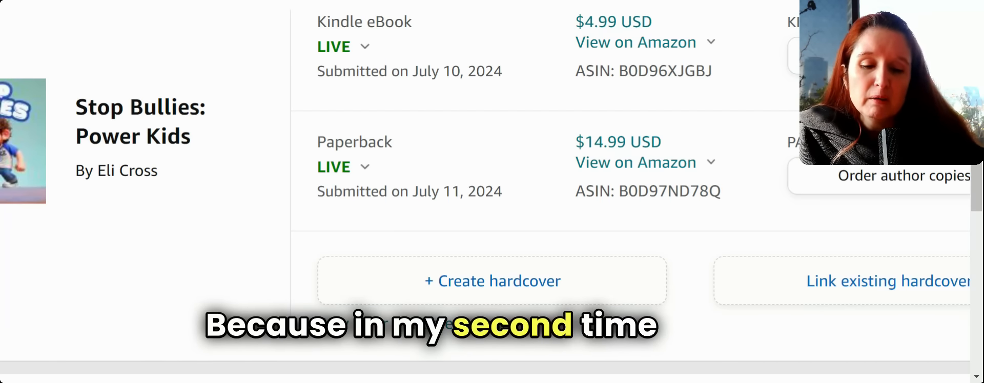
pyautogui.hscroll(-2, 484, 192)
pyautogui.scroll(-6, 484, 192)
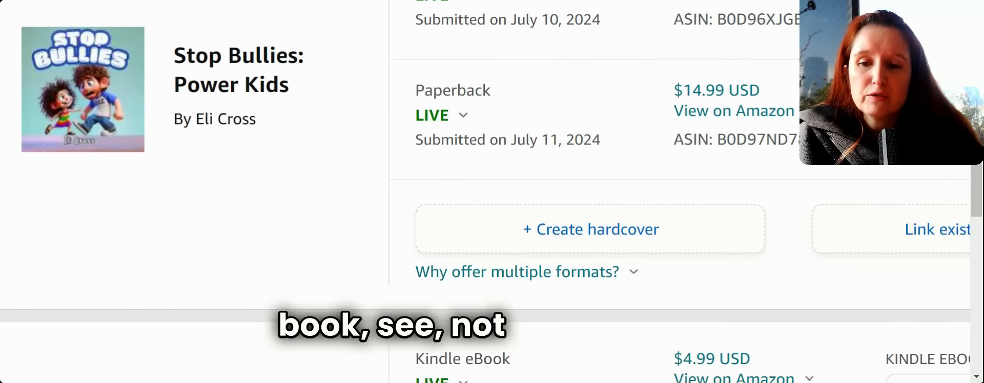
pyautogui.scroll(-2, 484, 192)
pyautogui.scroll(1, 484, 192)
pyautogui.scroll(-9, 485, 191)
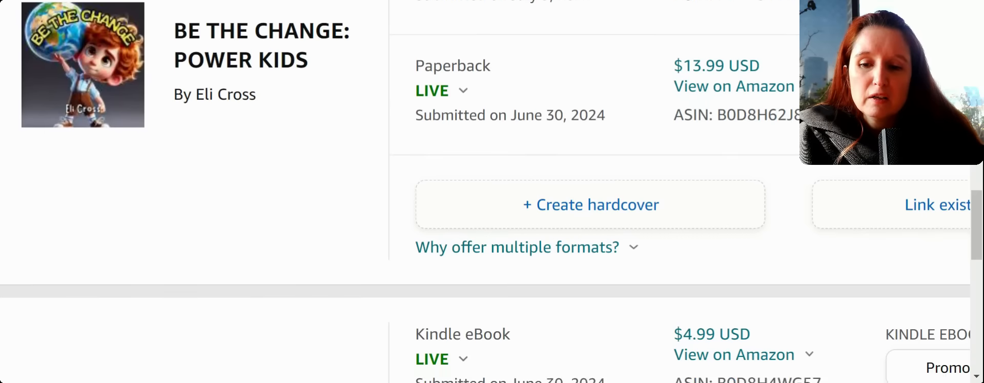
pyautogui.scroll(1, 484, 191)
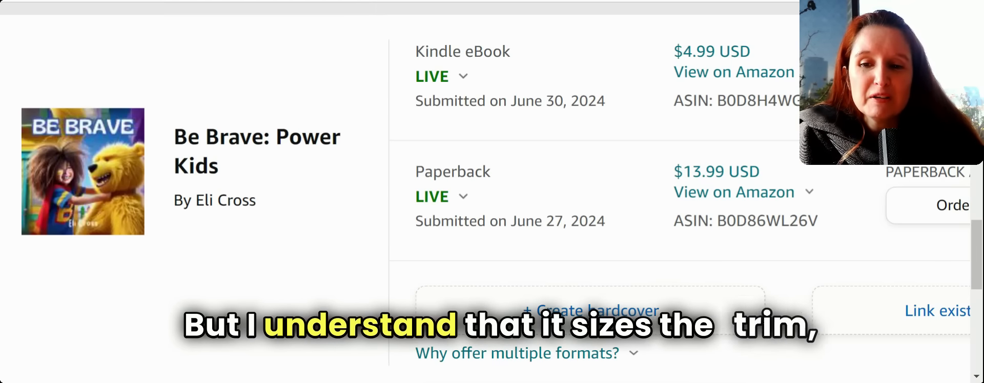
pyautogui.scroll(5, 485, 192)
pyautogui.scroll(5, 485, 192)
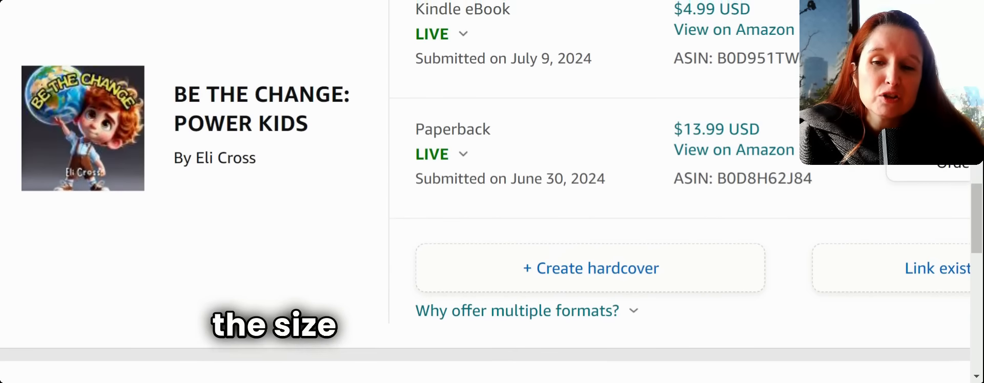
pyautogui.scroll(-1, 485, 191)
pyautogui.scroll(-1, 485, 192)
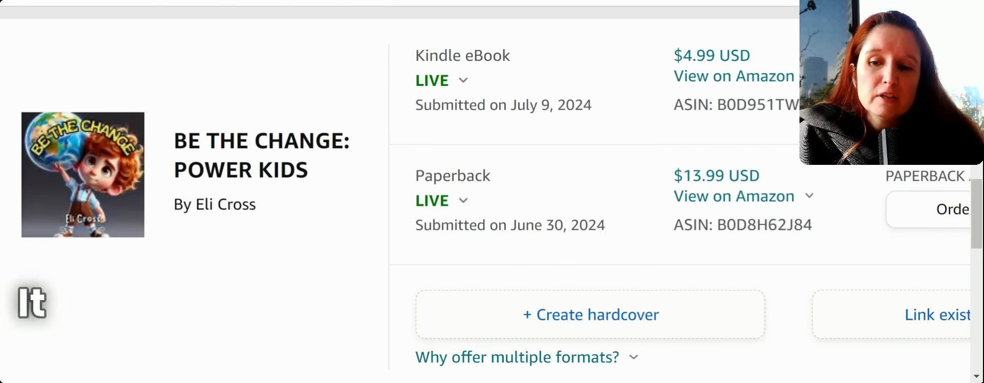
pyautogui.scroll(-1, 485, 192)
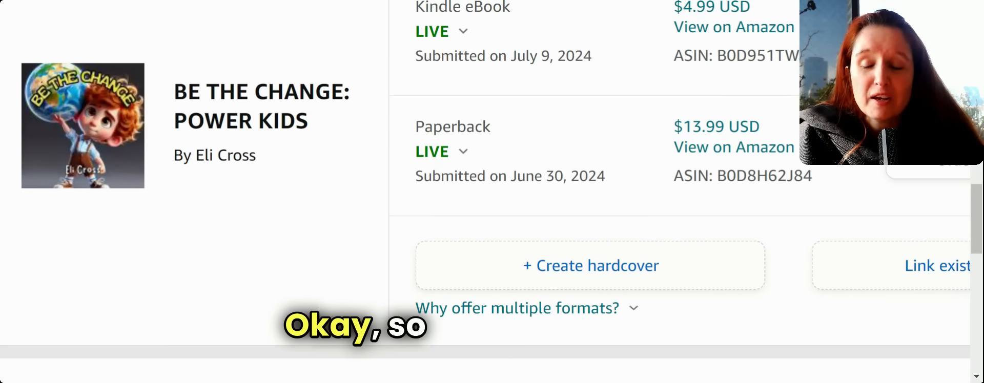
pyautogui.scroll(2, 492, 192)
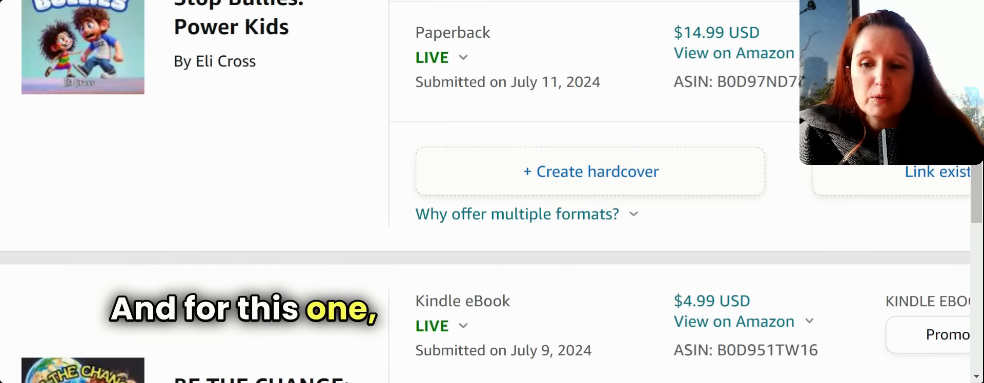
pyautogui.scroll(3, 492, 192)
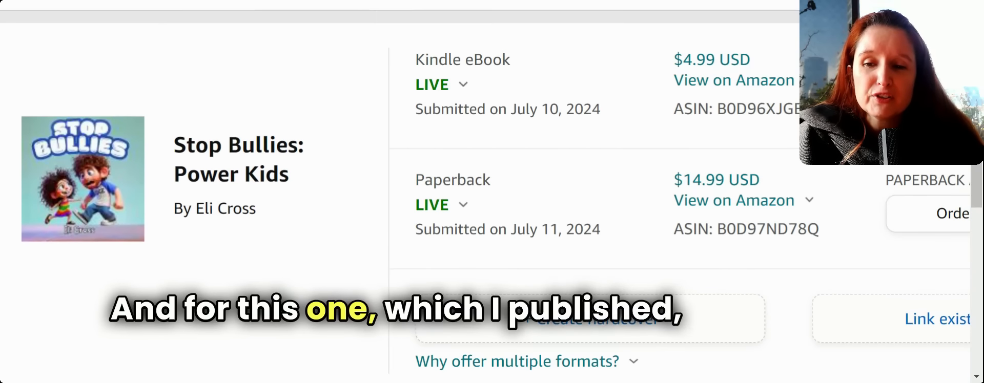
pyautogui.scroll(-1, 492, 191)
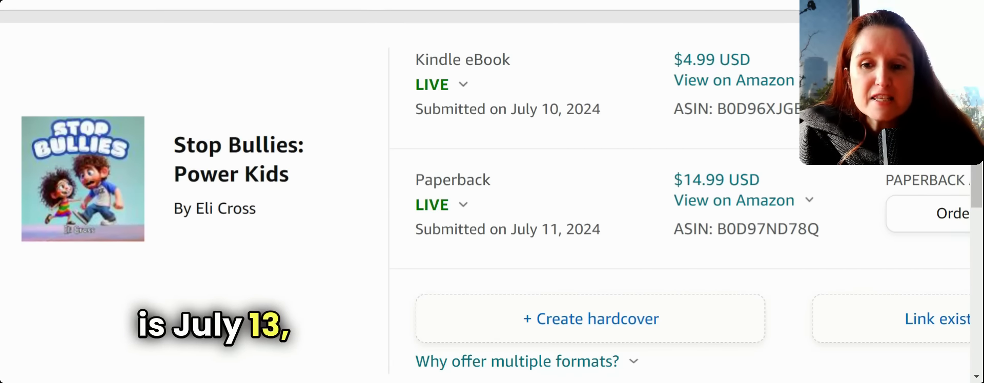
pyautogui.scroll(-1, 492, 191)
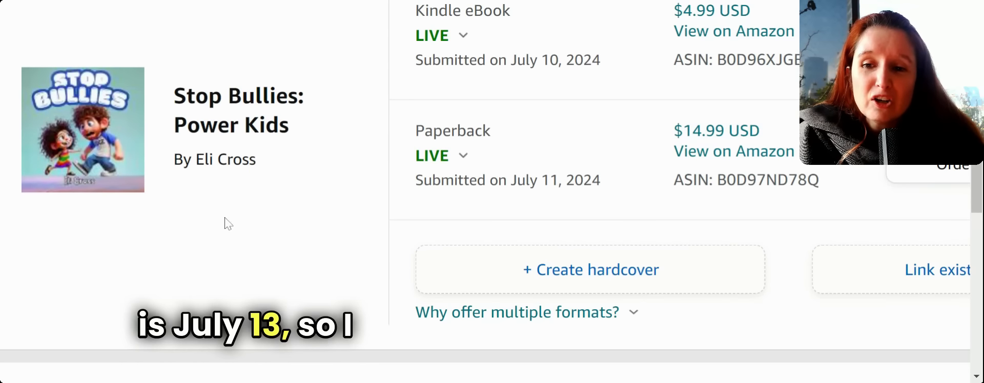